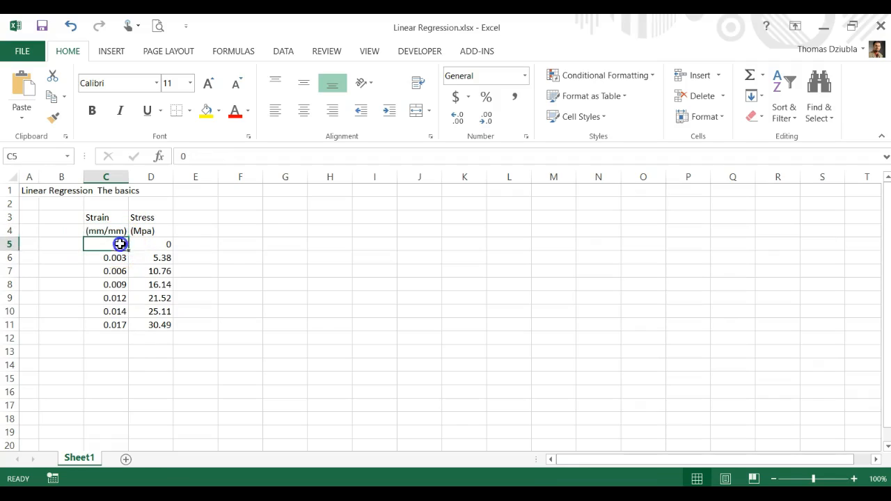
Insert a markers-only scatter chart of the strain and stress data in C5:D11
left_click(158, 232)
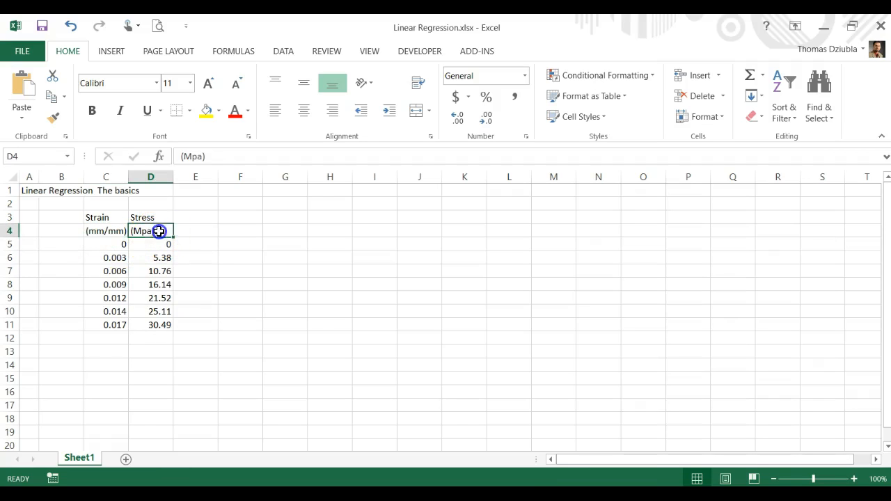
left_click(154, 246)
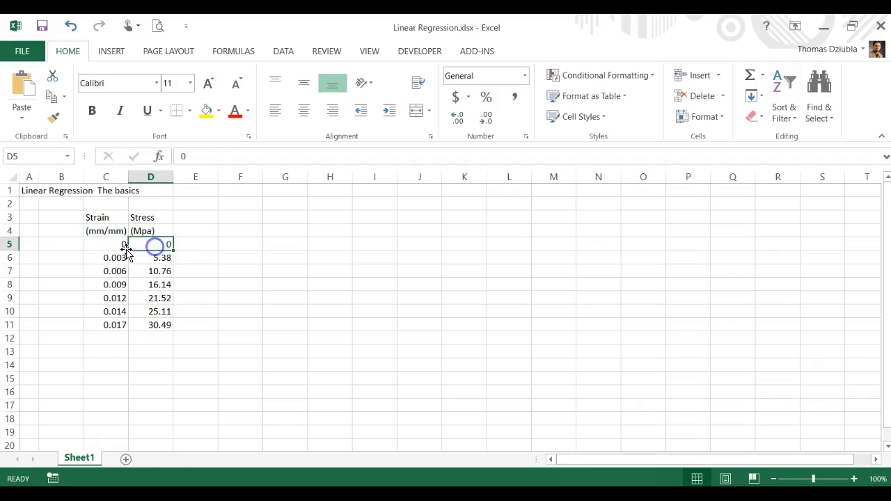
left_click_drag(109, 244, 155, 326)
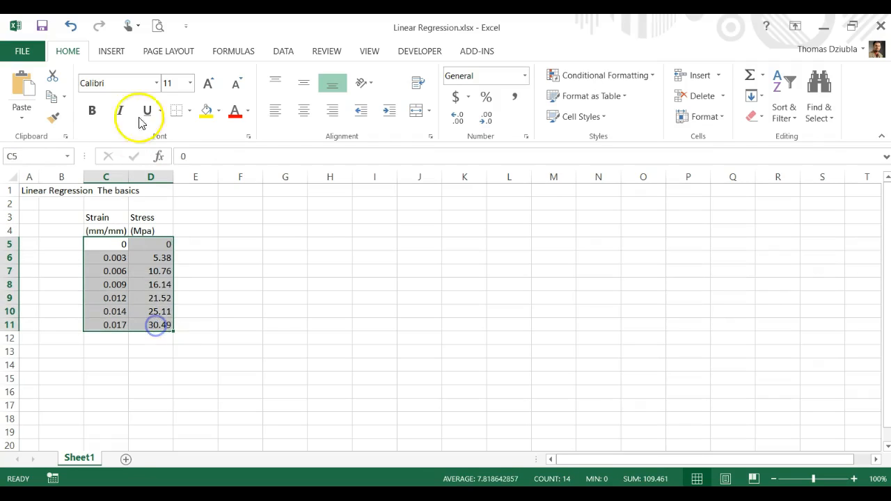
left_click(113, 52)
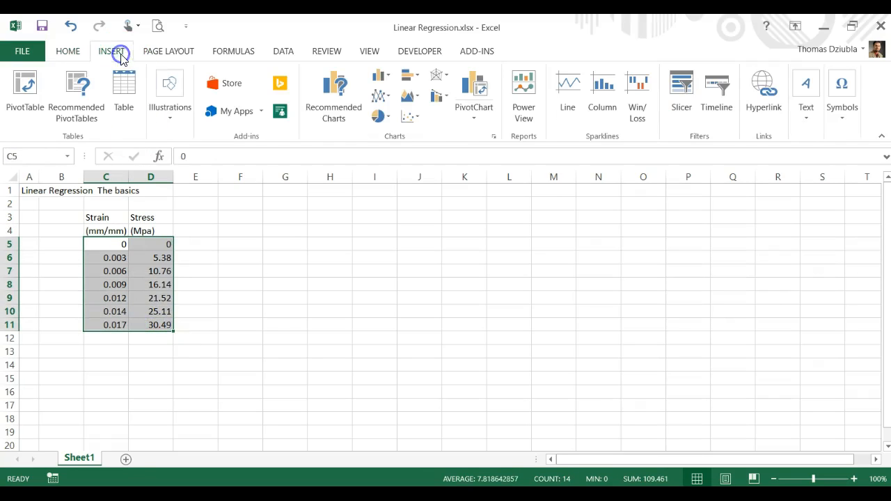
left_click(408, 117)
left_click(415, 172)
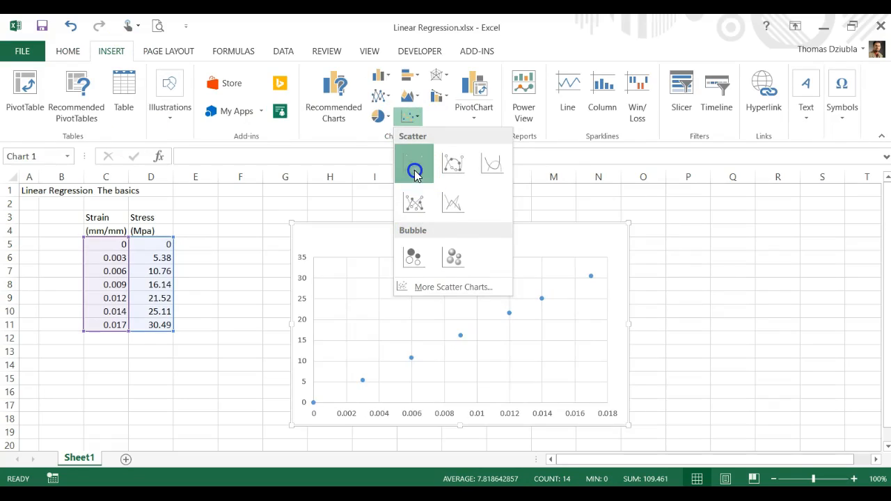
Delete the vertical and horizontal gridlines from the scatter chart
left_click(531, 265)
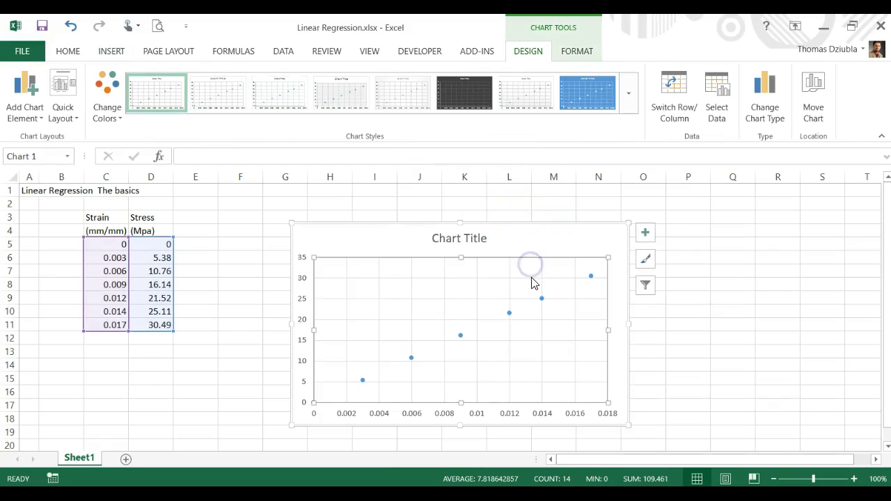
key("Delete")
left_click(514, 289)
key("Delete")
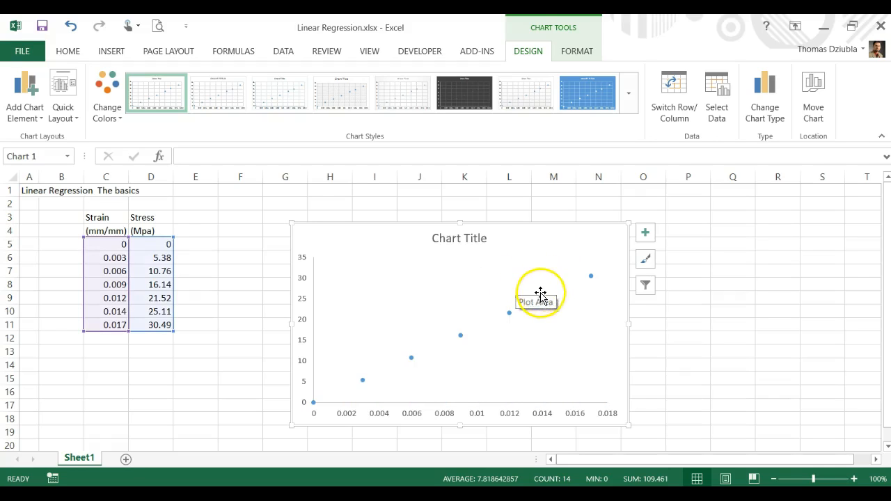
Add a linear trendline with Set Intercept enabled to the data series, displaying its equation and R-squared value on the chart
right_click(542, 299)
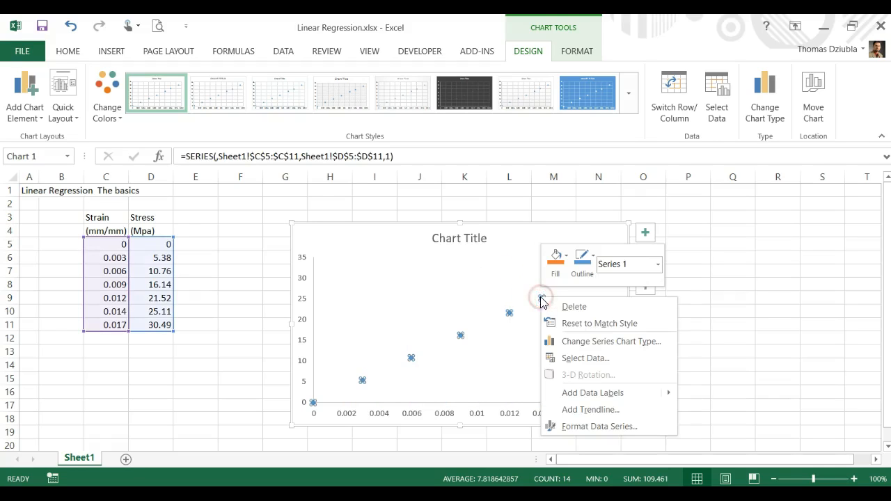
left_click(603, 415)
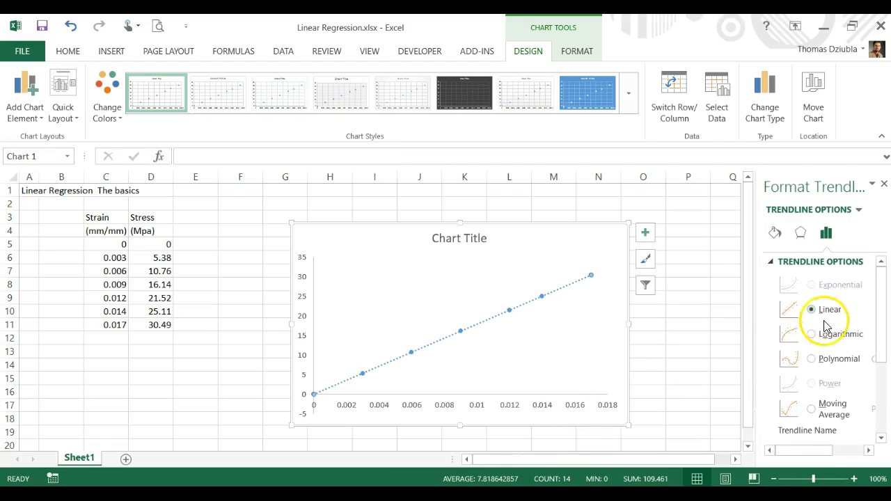
scroll(827, 330, "down", 3)
left_click(822, 400)
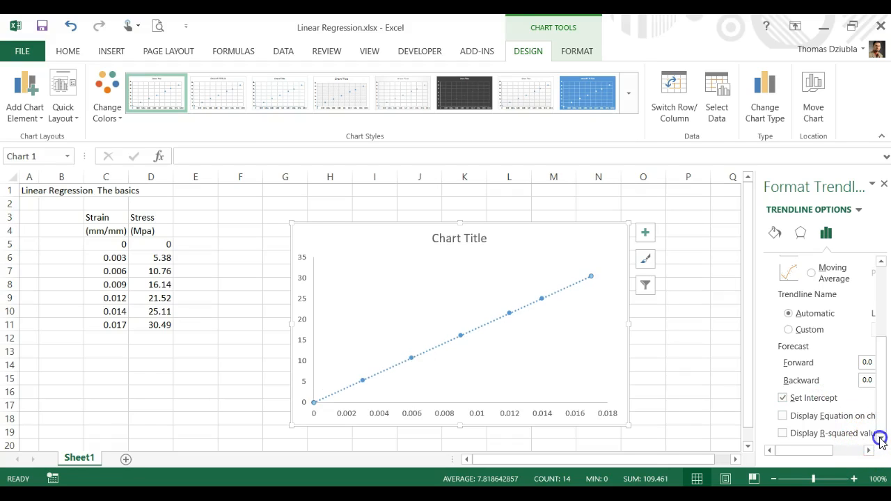
left_click(783, 416)
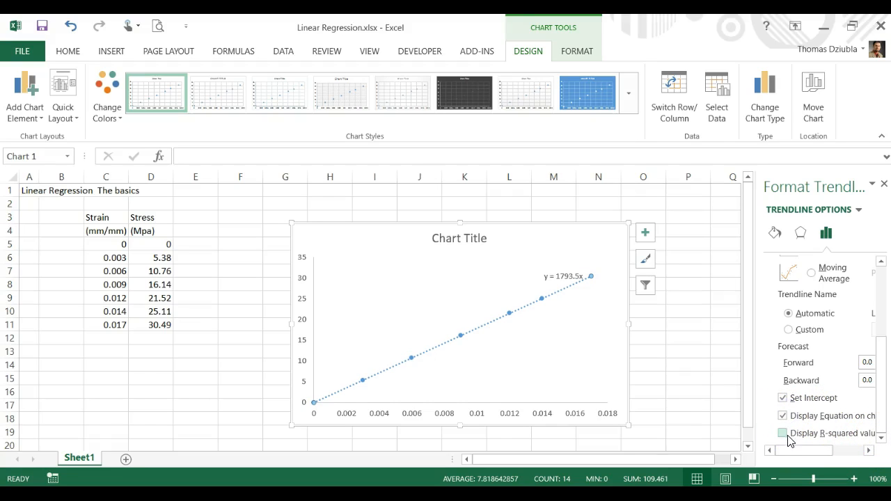
left_click(785, 437)
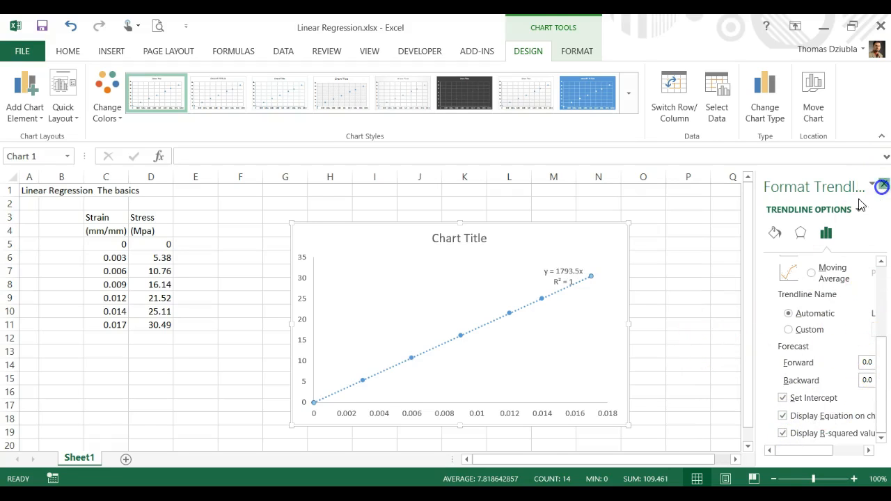
left_click(884, 184)
Move the trendline equation label clear of the line to the plot's upper middle and delete the chart title
left_click(565, 272)
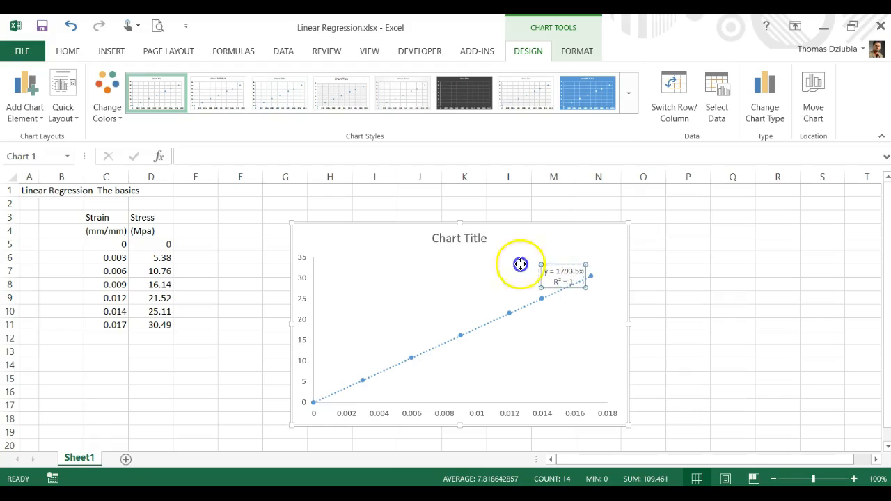
left_click_drag(543, 264, 456, 254)
left_click(454, 239)
key("Delete")
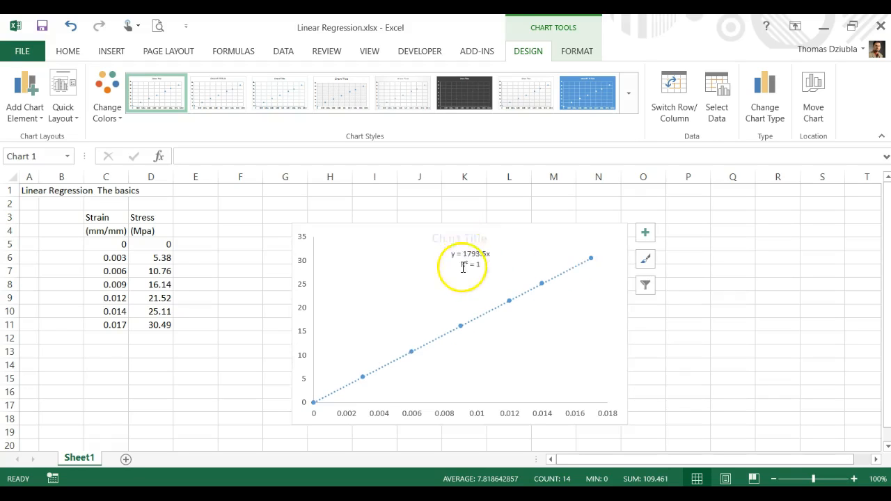
Move the chart away from the data table so that it starts at about column K, near row 2
left_click_drag(370, 237, 471, 211)
left_click(579, 230)
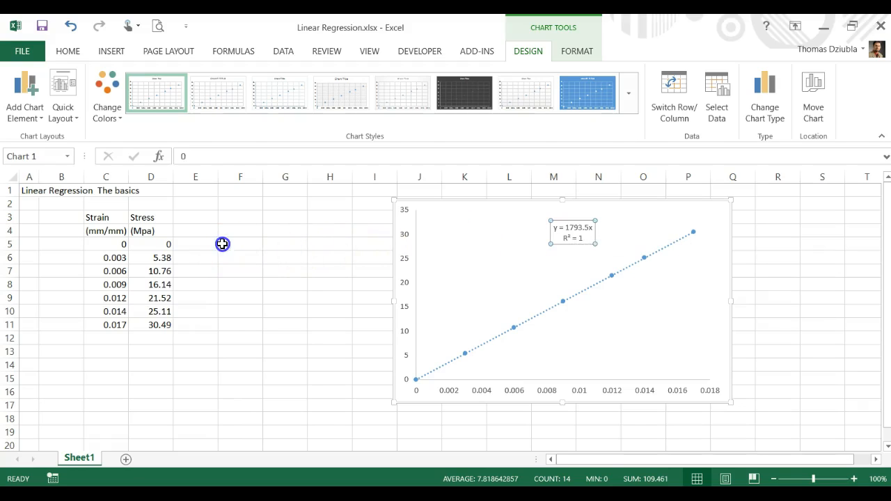
left_click(221, 243)
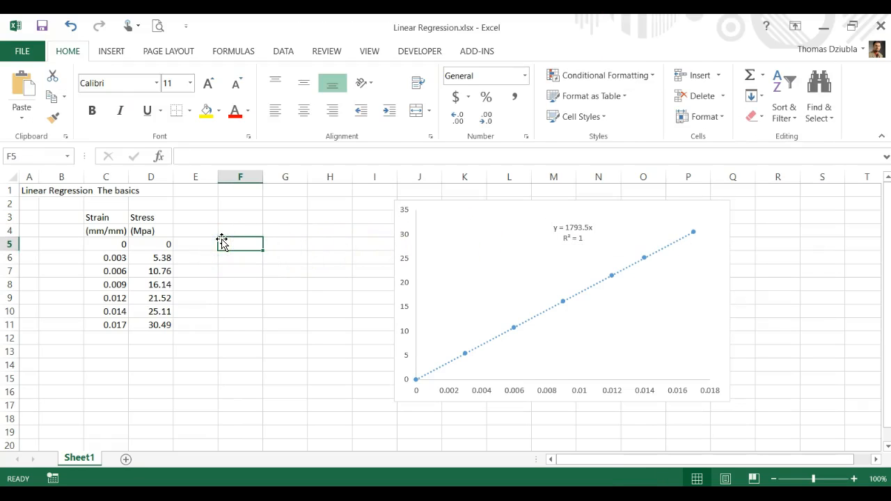
key("Up")
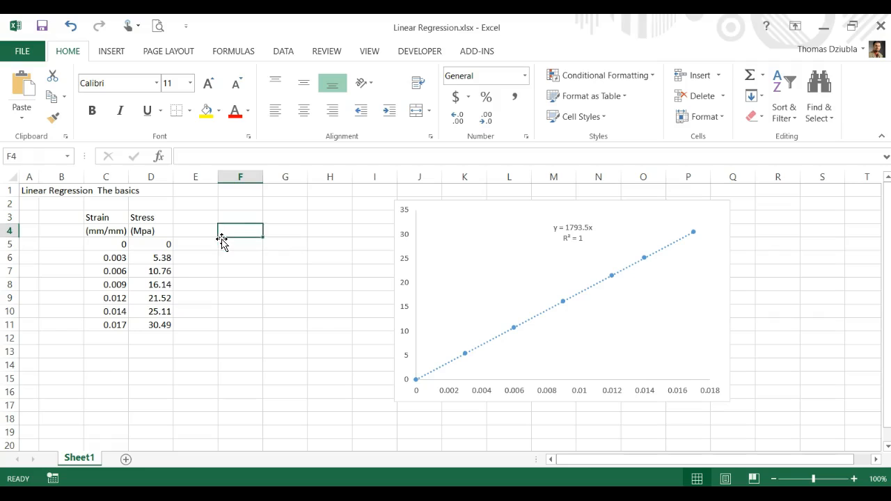
key("Left")
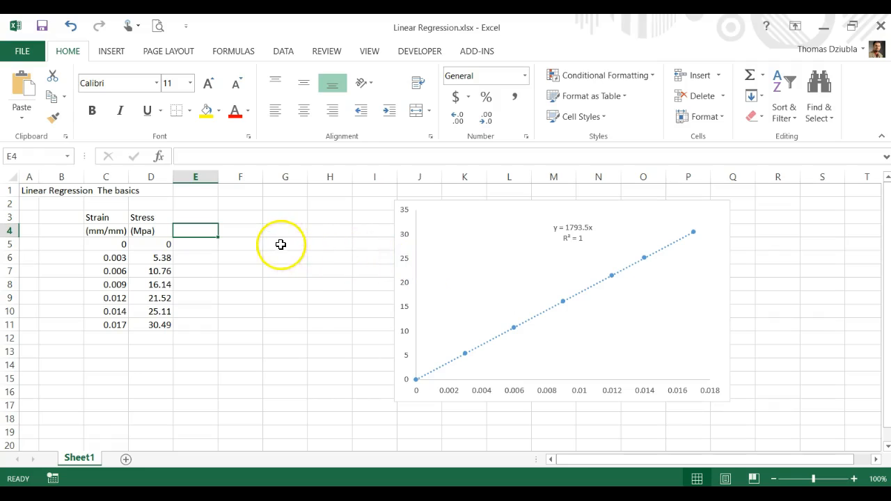
left_click_drag(403, 218, 476, 215)
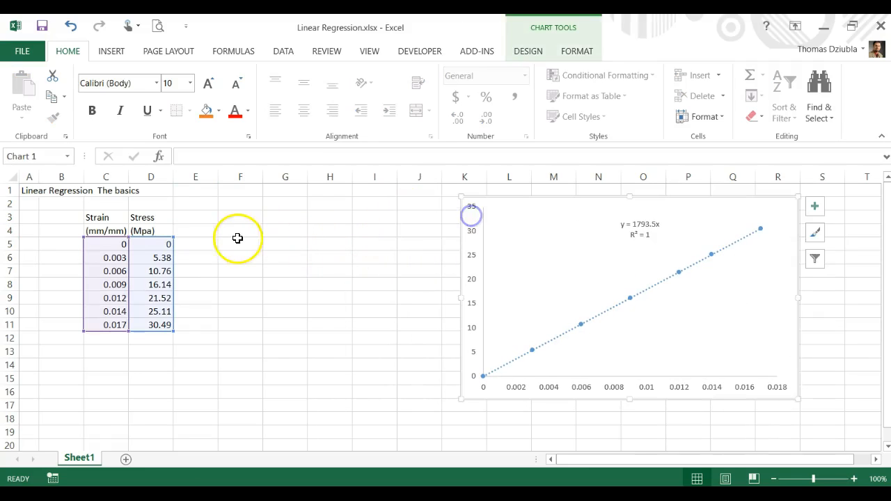
Enter the header Ymodel in cell E4 beside the stress column
left_click(211, 232)
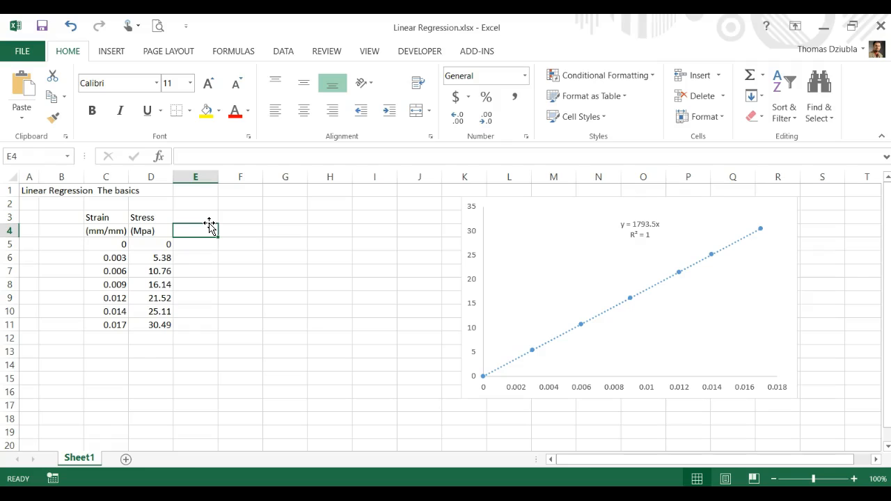
type("Y")
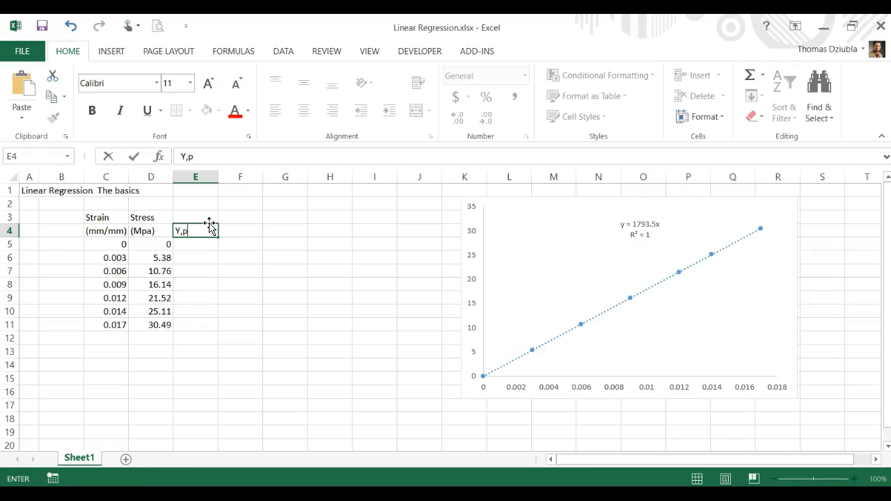
type("model")
key("Return")
Enter the label Slope in F2 and the trendline slope 1793.5 in G2
key("Up")
key("Up")
key("Up")
key("Up")
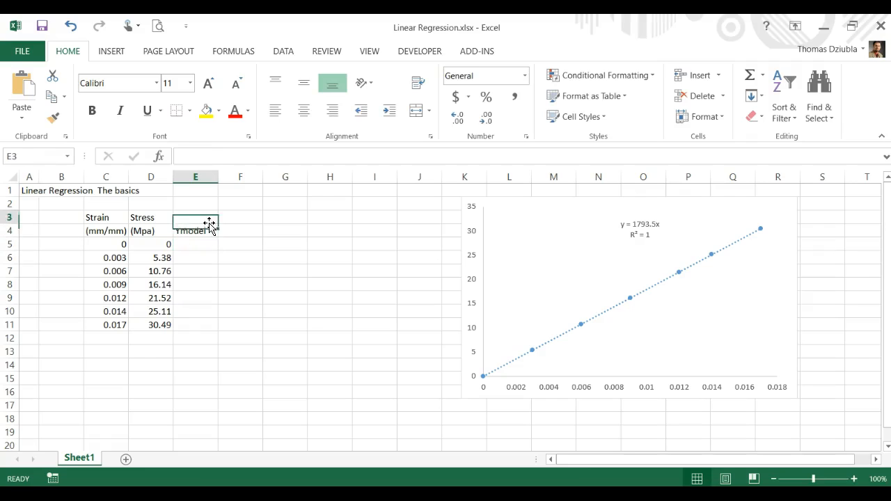
key("Right")
key("Down")
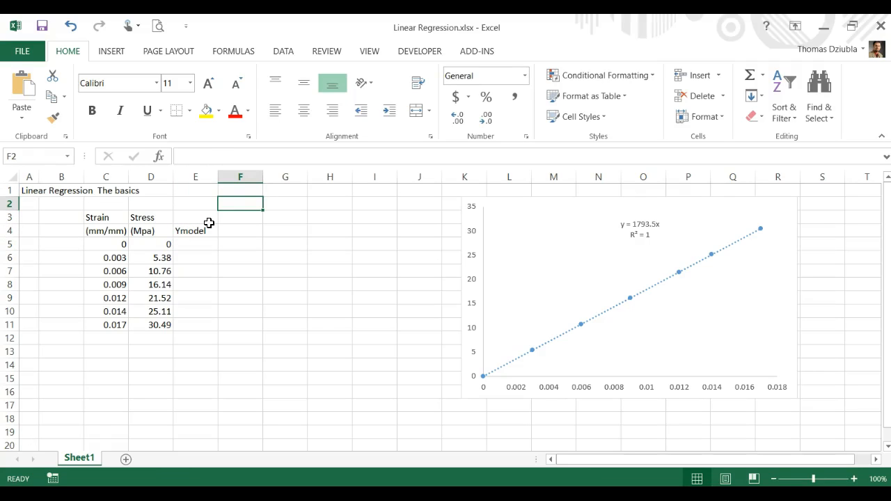
type("Slope")
key("Tab")
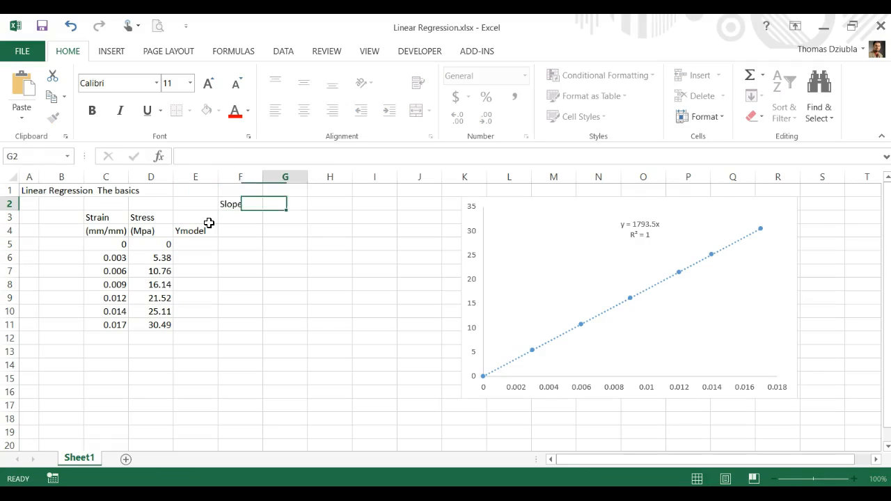
type("1")
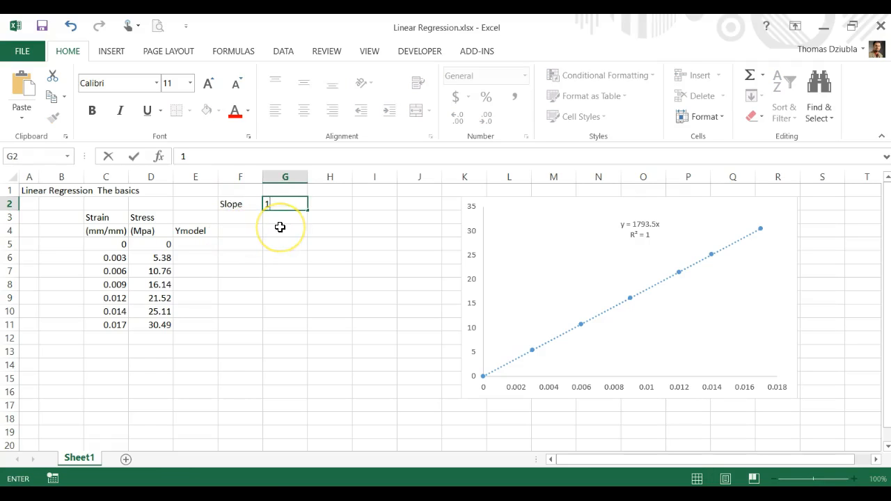
type("793.5")
key("Return")
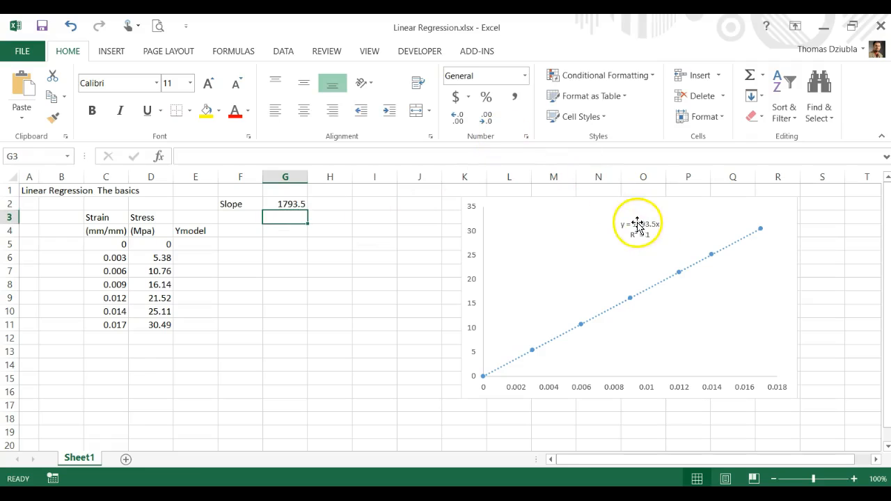
Enter the formula =$G$2*C5 in E5 to calculate the model stress from the fixed slope and the strain
left_click(199, 239)
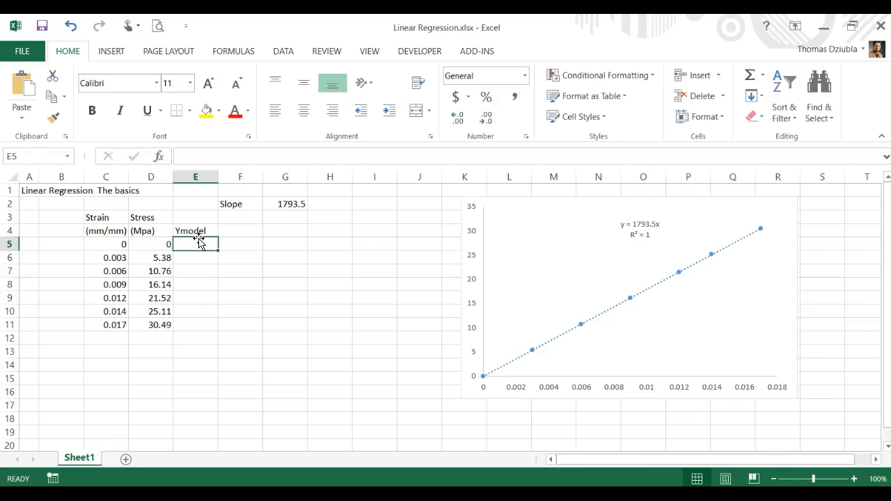
type("=")
key("Left")
key("Left")
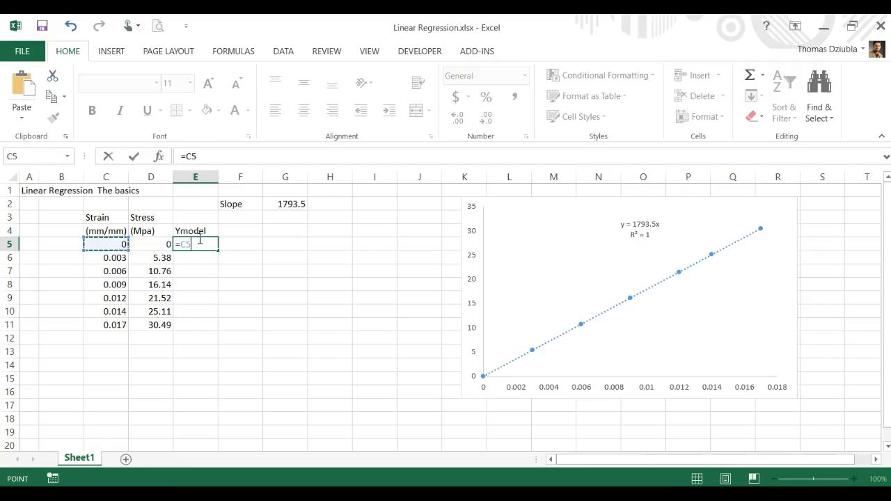
key("Down")
key("Right")
key("Right")
key("Right")
key("Right")
key("Right")
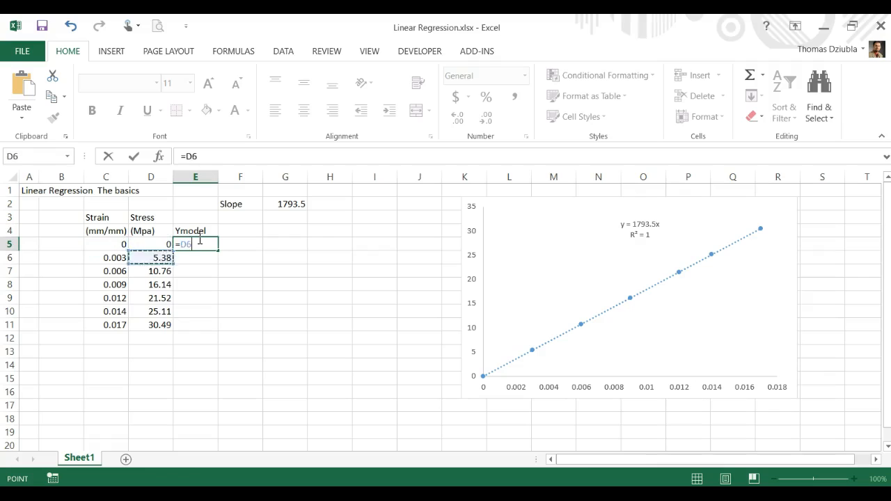
key("Up")
key("Up")
key("Up")
key("Up")
key("Left")
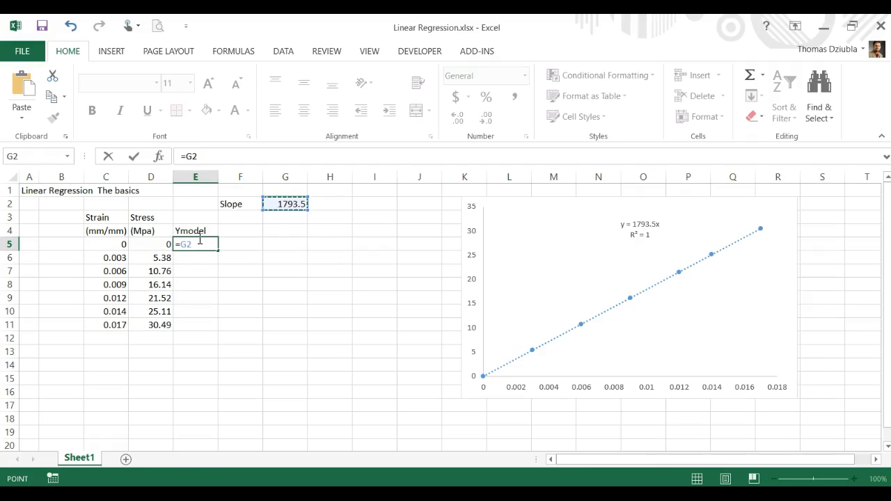
key("F4")
type("*")
key("Left")
key("Left")
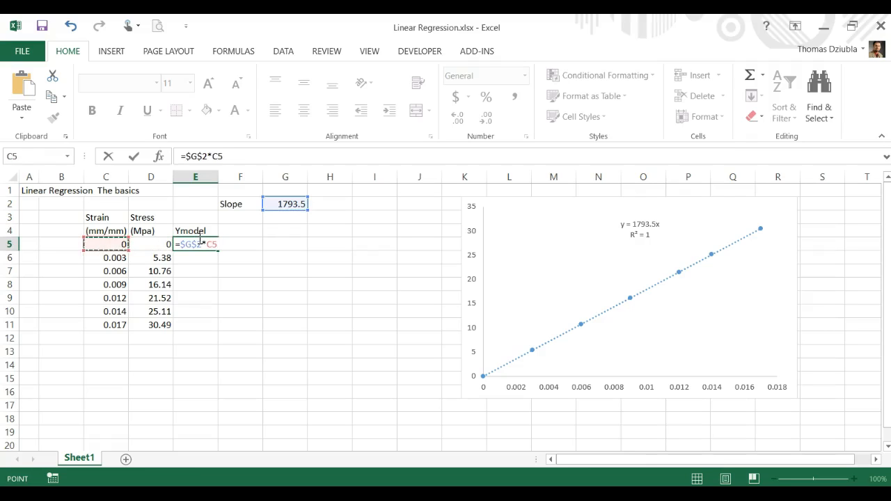
key("ctrl+Return")
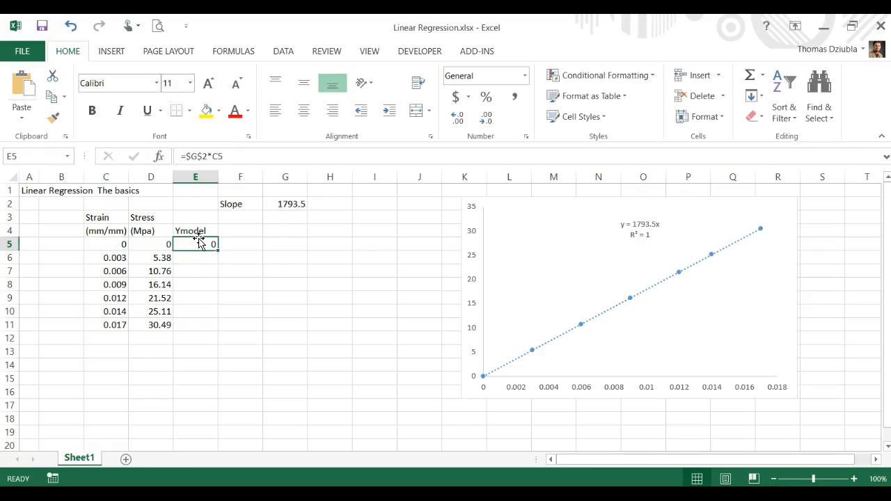
Fill the Ymodel formula down from E5 through E11
key("shift+Down")
key("shift+Down")
key("shift+Down")
key("shift+Down")
key("shift+Down")
key("shift+Down")
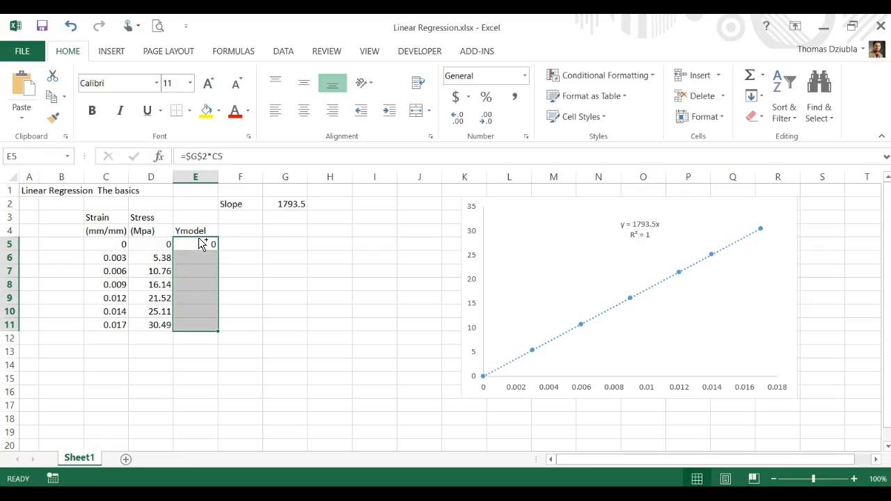
key("ctrl+d")
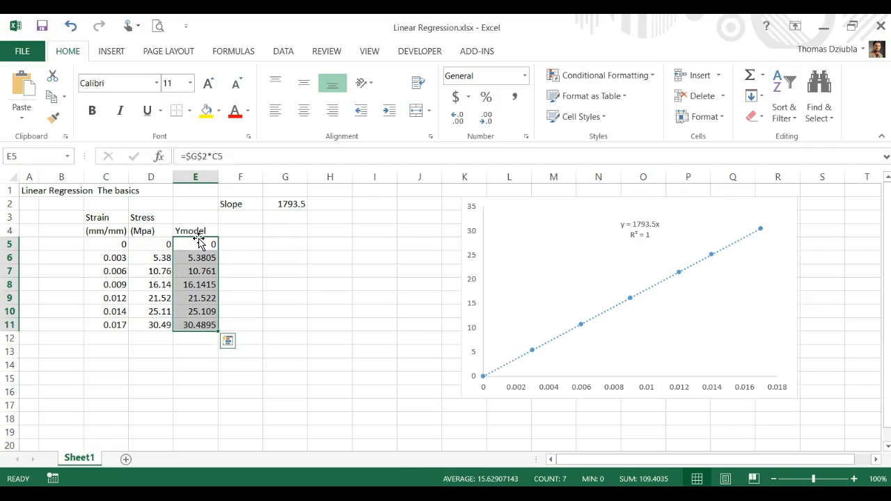
key("Right")
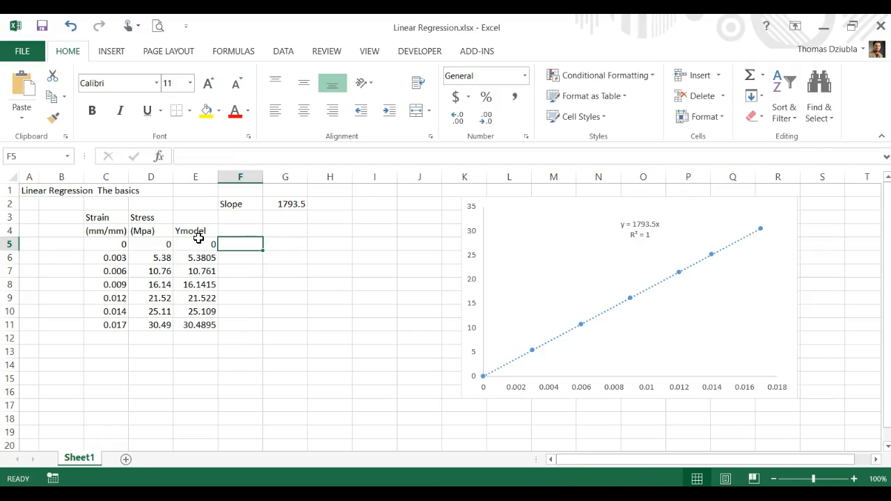
key("Up")
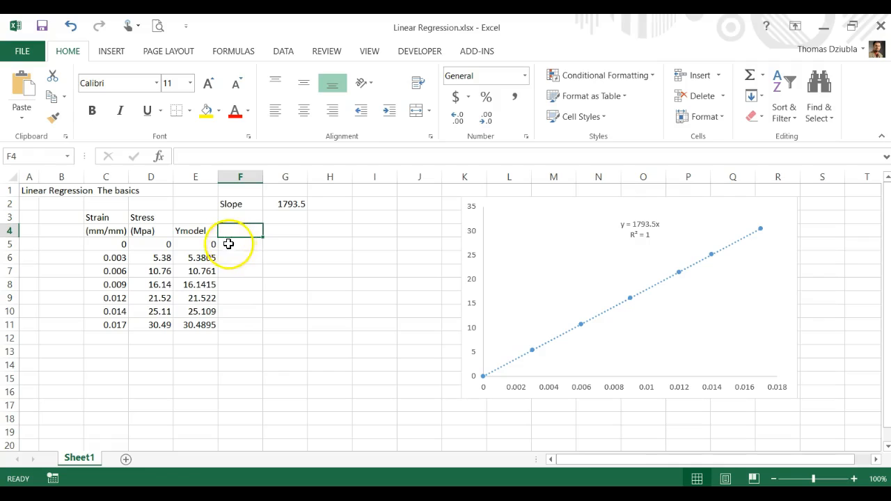
left_click(164, 244)
left_click(161, 257)
left_click(192, 257)
left_click(201, 245)
left_click(254, 234)
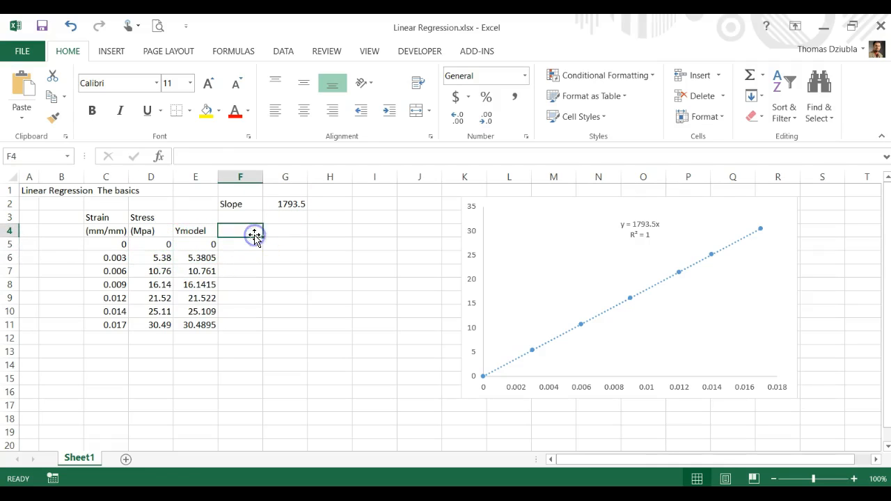
type("=")
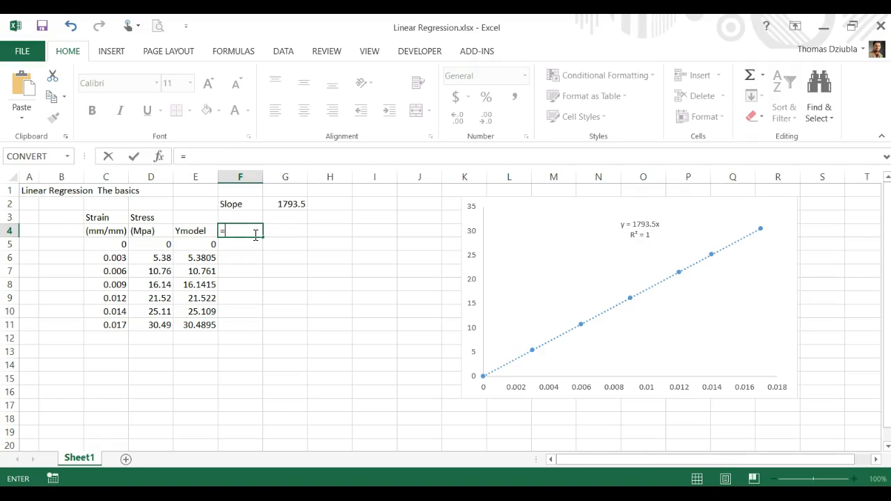
type("residual")
key("Return")
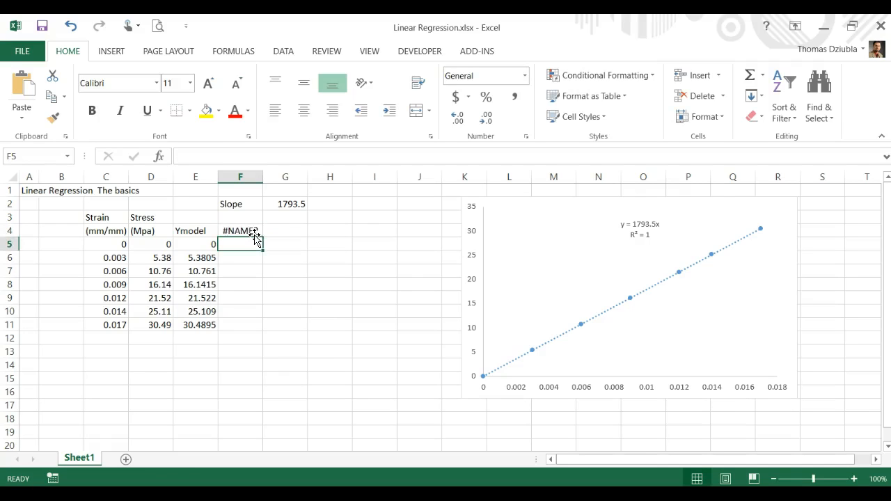
Enter the header residual in cell F4 beside Ymodel
left_click(255, 235)
type("resi")
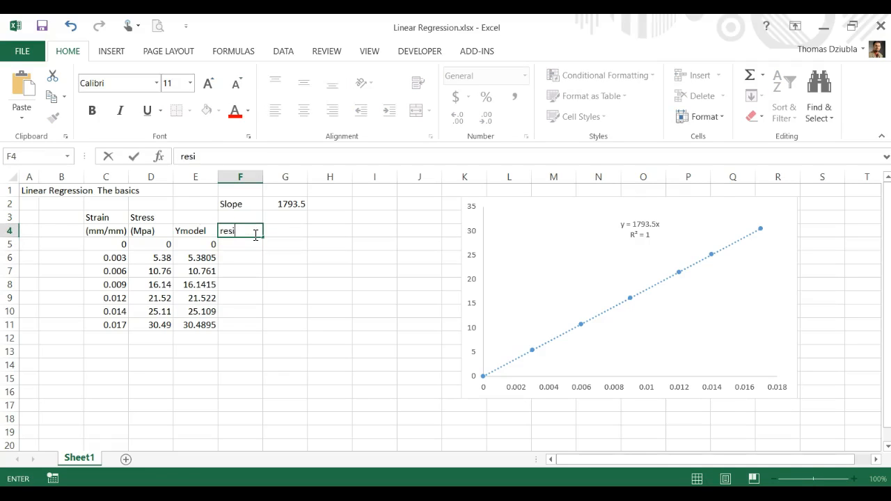
type("dual")
key("Return")
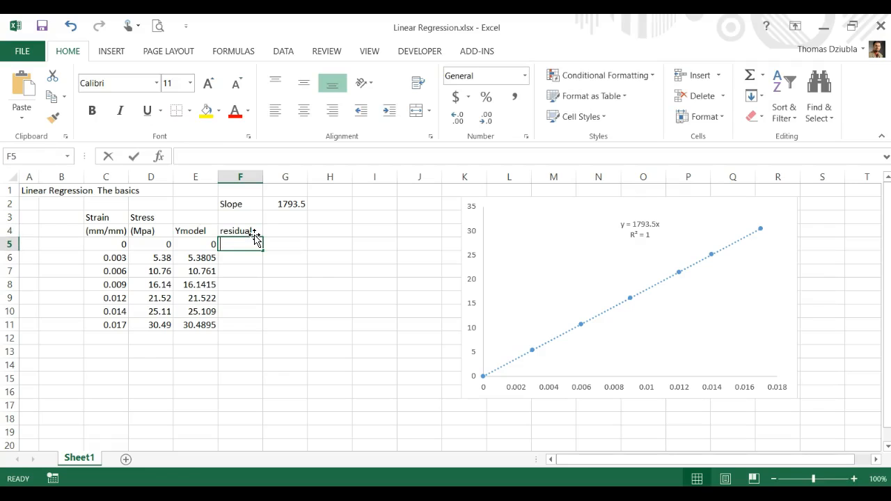
Enter the formula =D5-E5 in F5 to calculate the difference between measured and model stress
type("=")
key("Left")
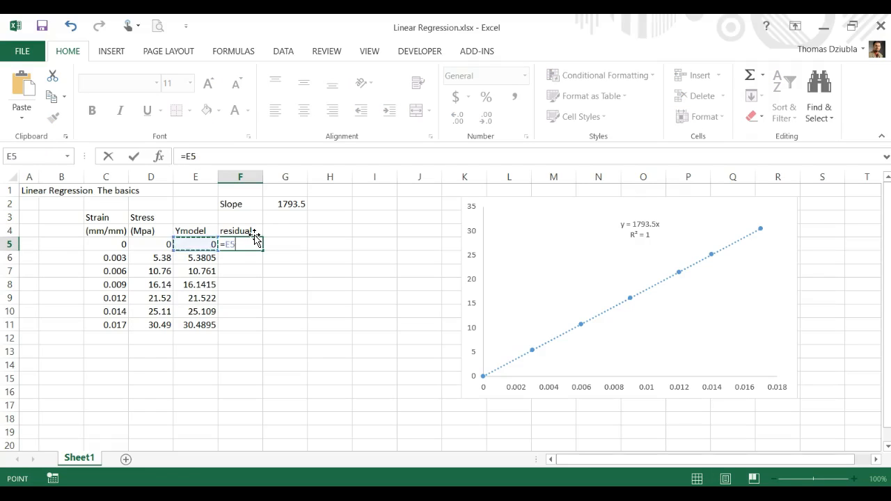
key("Left")
type("-")
key("Left")
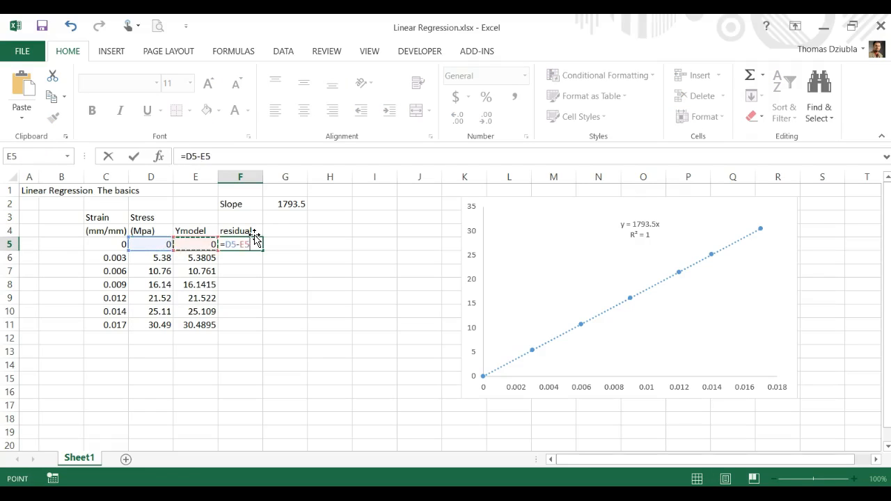
key("Return")
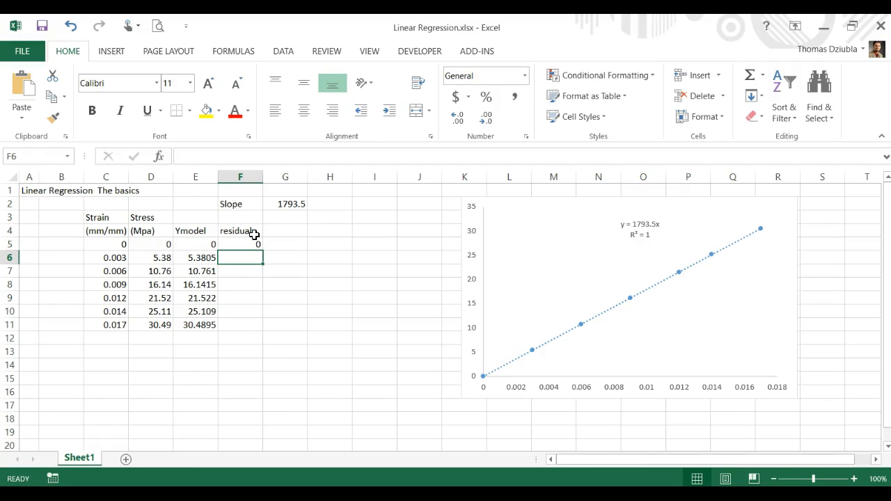
Fill the difference formula down from F5 through F11
key("Left")
key("Left")
key("Up")
key("Right")
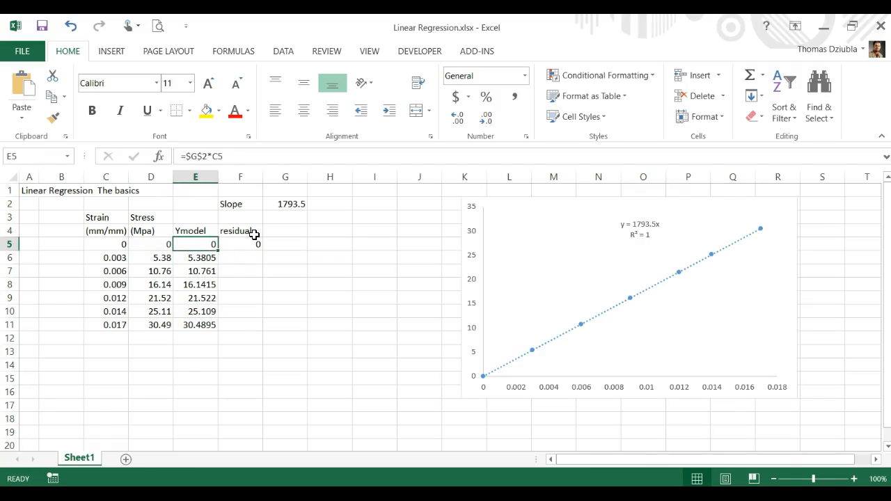
key("Right")
key("shift+Down")
key("shift+Down")
key("shift+Down")
key("shift+Down")
key("shift+Down")
key("shift+Down")
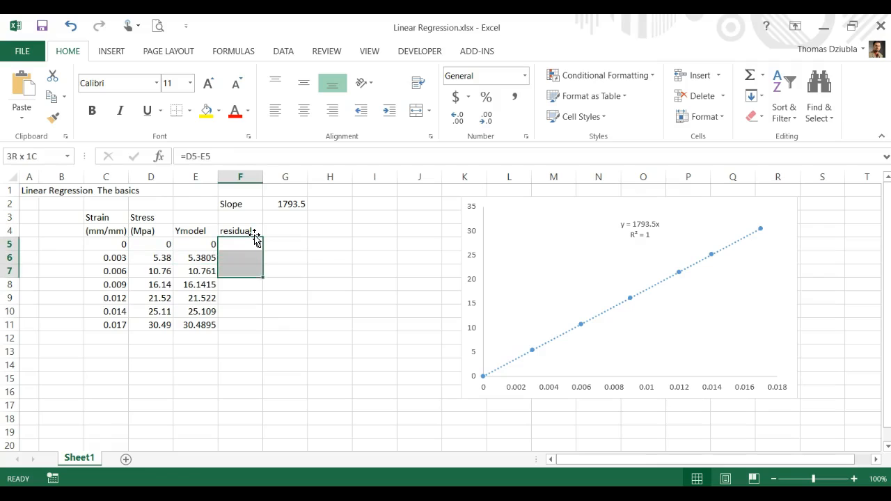
key("ctrl+d")
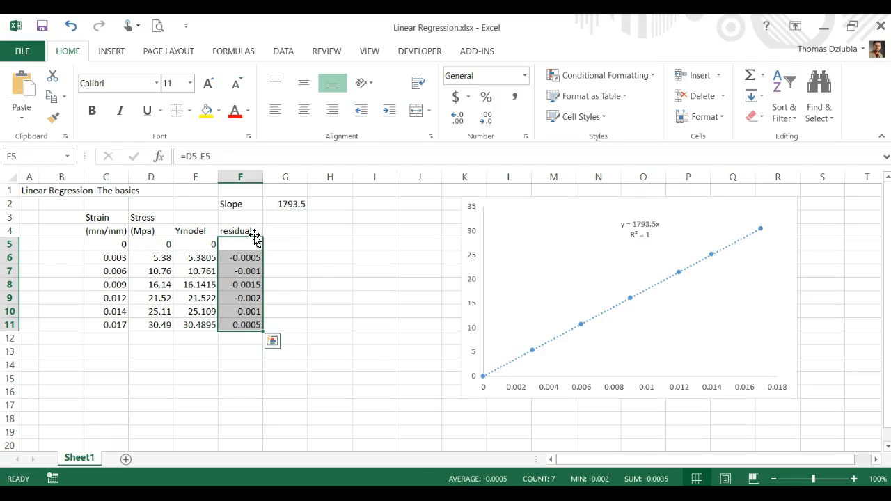
key("Down")
key("Down")
key("Down")
key("Down")
key("Down")
key("Down")
key("Down")
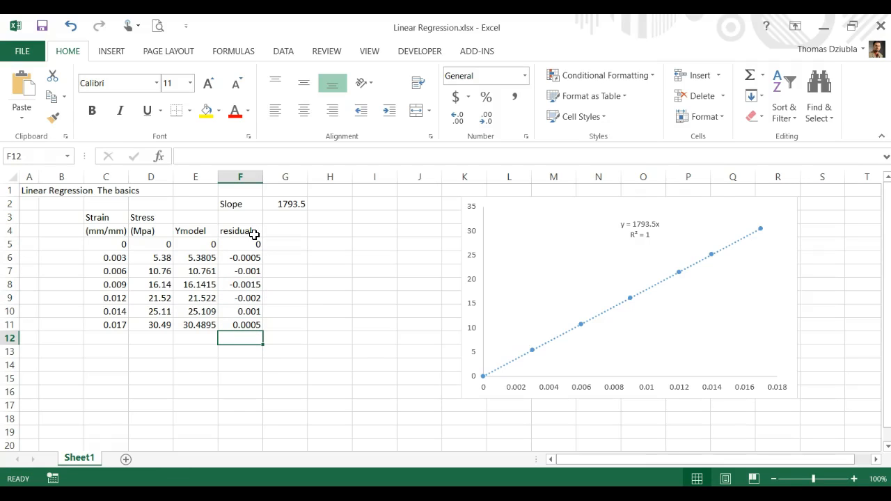
type("=sum(")
key("Up")
key("Up")
key("Down")
key("Down")
key("shift+Up")
key("shift+Up")
key("shift+Up")
key("shift+Up")
key("shift+Up")
key("shift+Up")
key("shift+Up")
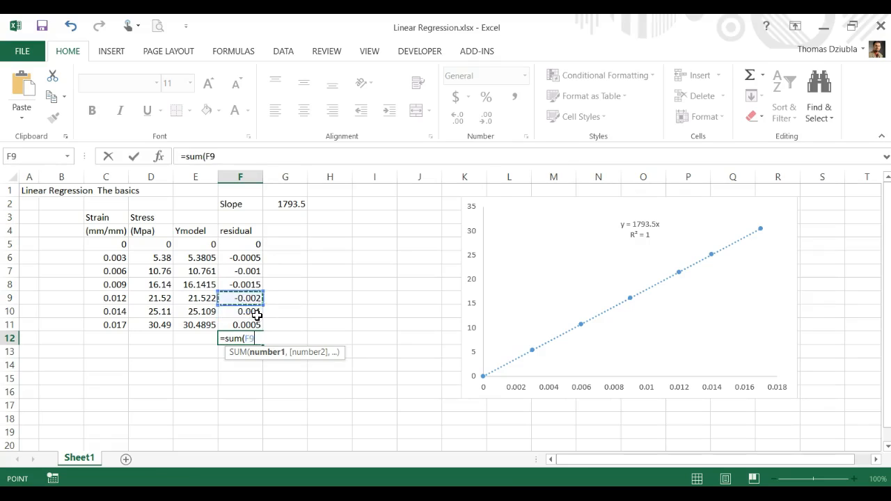
key("Up")
key("Escape")
Edit the formula in F6 to =(D6-E6)^2 so that it squares the difference
key("Up")
key("Up")
key("Up")
key("Up")
key("Up")
key("Up")
key("F2")
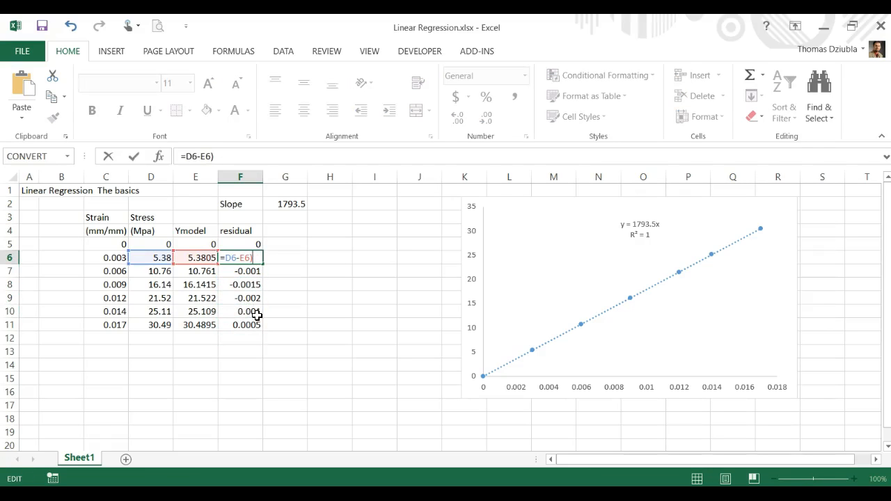
type(")")
key("Home")
key("Right")
type("(^2")
key("Return")
Replace the header in F4 with Square errors
key("Up")
key("Up")
key("Up")
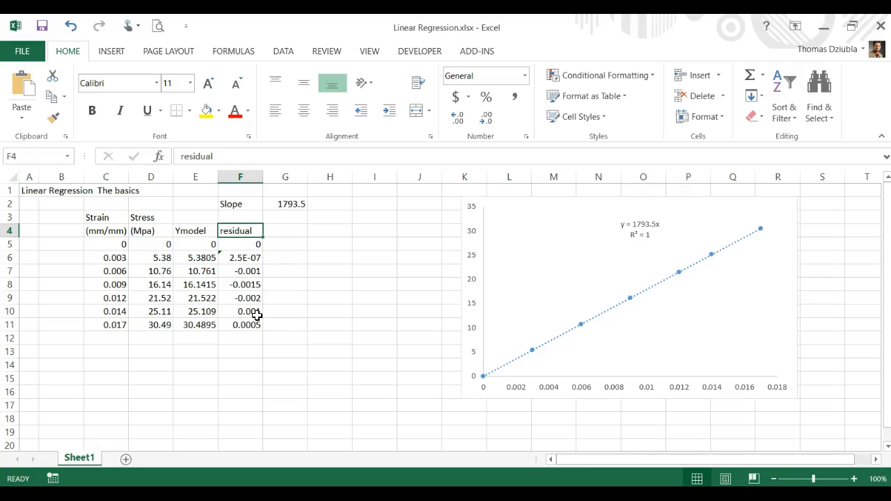
type("Square")
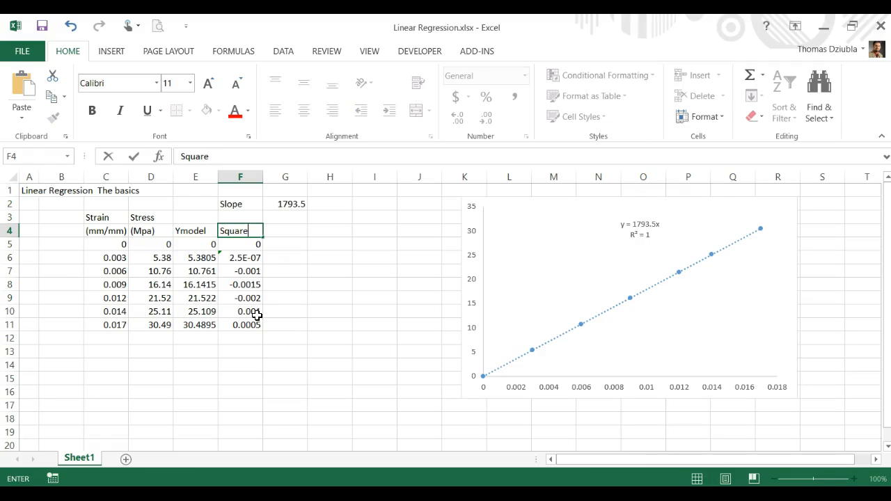
type(" erros")
key("Return")
key("Up")
key("F2")
key("F1")
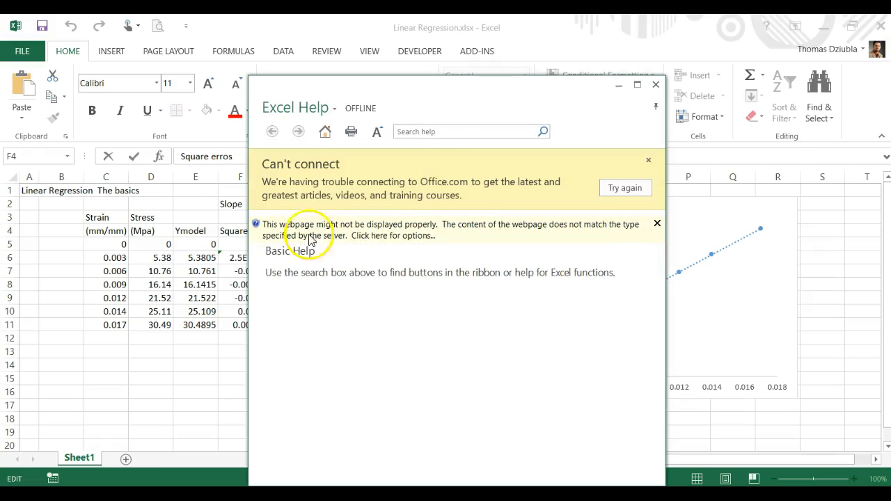
left_click(657, 86)
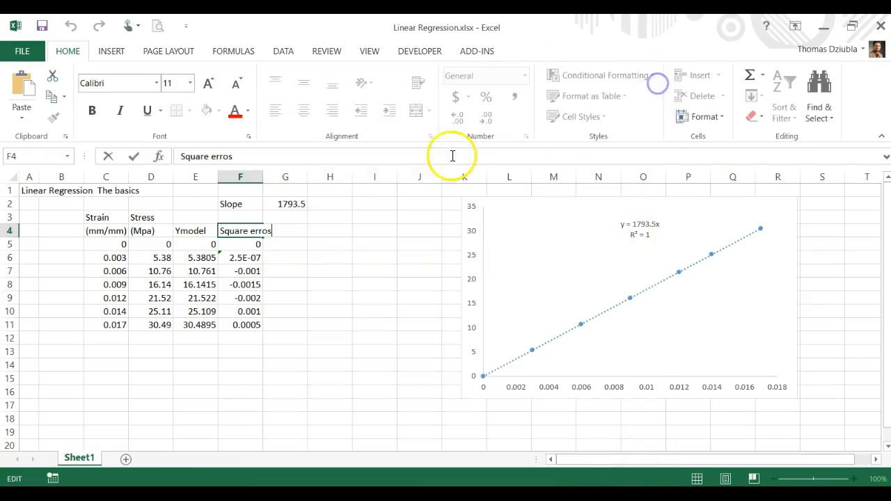
left_click(272, 230)
key("BackSpace")
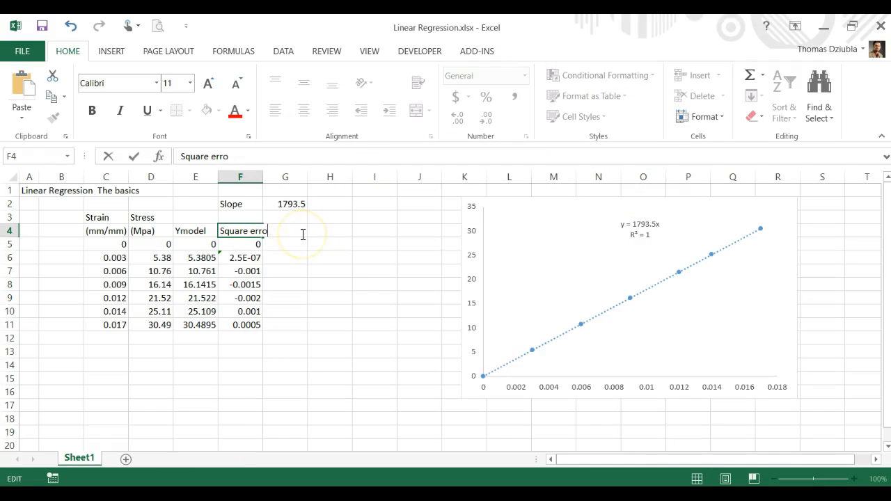
key("Return")
Copy the squared-difference formula from F6 into F7 through F11
key("shift+Down")
key("shift+Down")
key("shift+Down")
key("Up")
key("Down")
key("Down")
key("shift+Up")
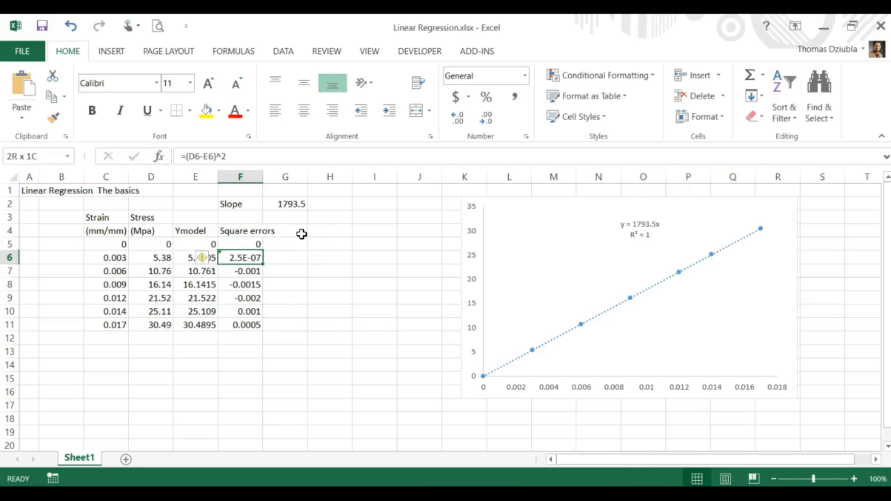
key("ctrl+c")
key("ctrl+v")
key("Down")
key("shift+Down")
key("shift+Down")
key("shift+Down")
key("shift+Down")
key("ctrl+v")
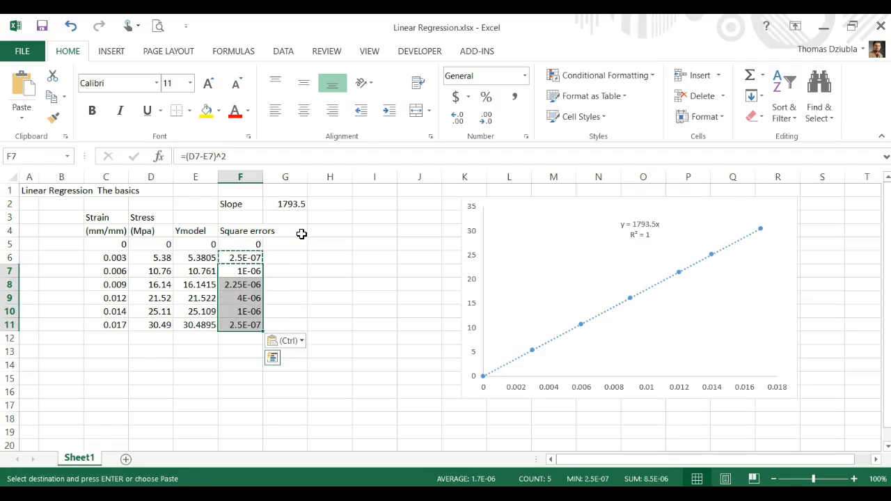
Clear the copy selection and enter the label SSE in F12 below the squared errors
key("Down")
key("Down")
key("Down")
key("Down")
key("Down")
key("Escape")
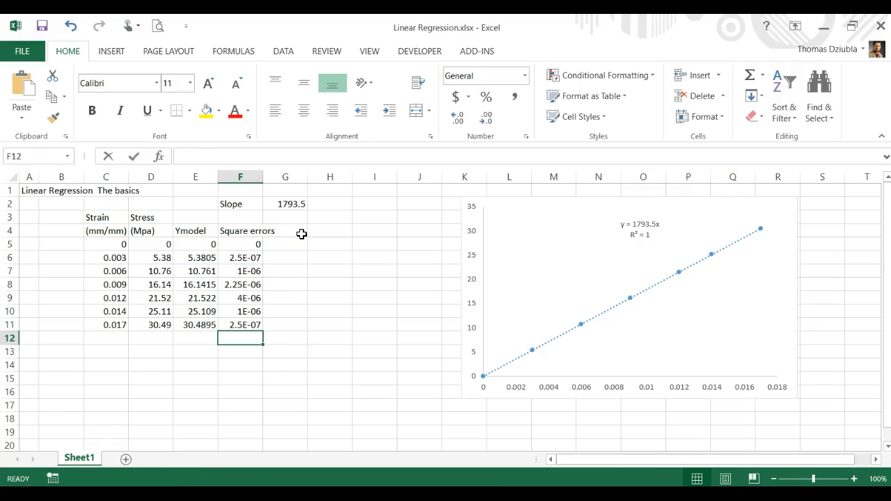
type("SSE")
key("Return")
Enter the formula =SUM(F5:F11) in F13 to total the squared errors
type("=sum")
key("BackSpace")
type("m(")
key("Up")
key("Up")
key("shift+Up")
key("shift+Up")
key("shift+Up")
key("shift+Up")
key("shift+Up")
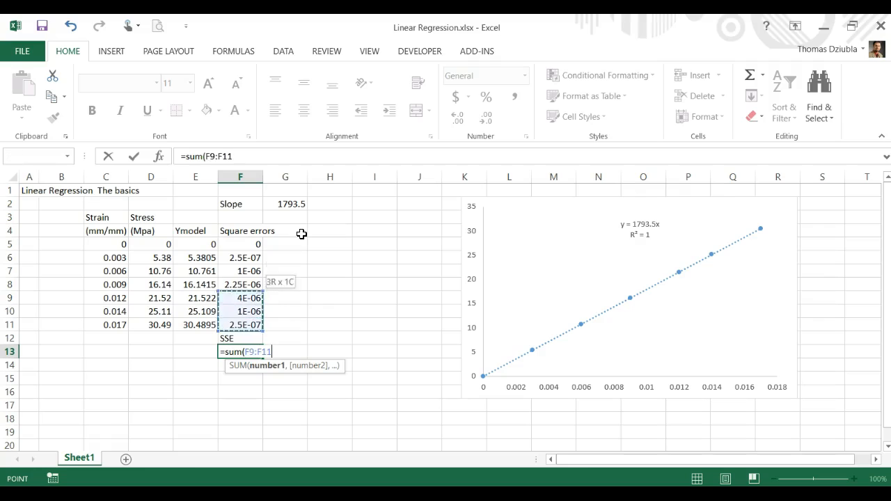
type(")")
key("Return")
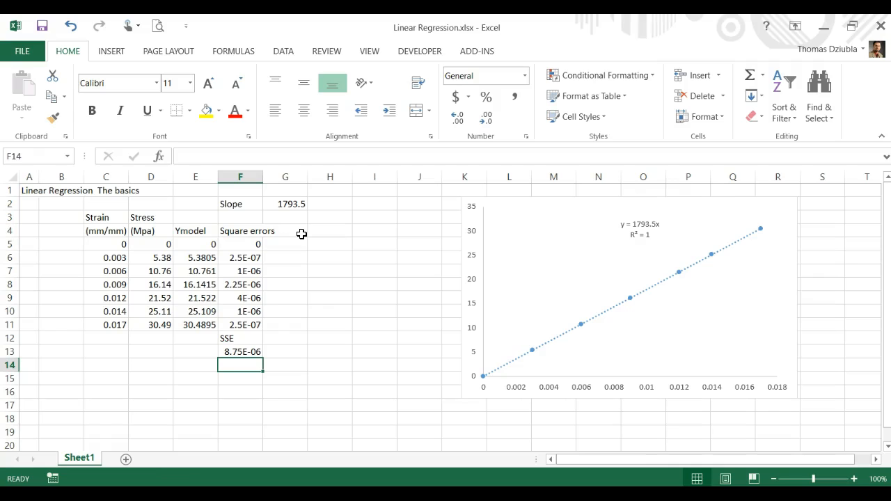
Move the scatter chart farther from the data so that it starts at about column L
left_click_drag(482, 219, 525, 209)
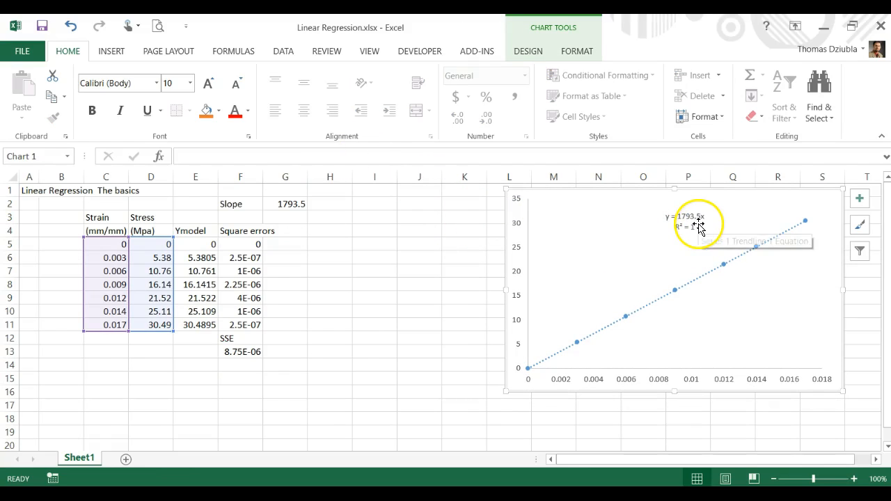
left_click(242, 352)
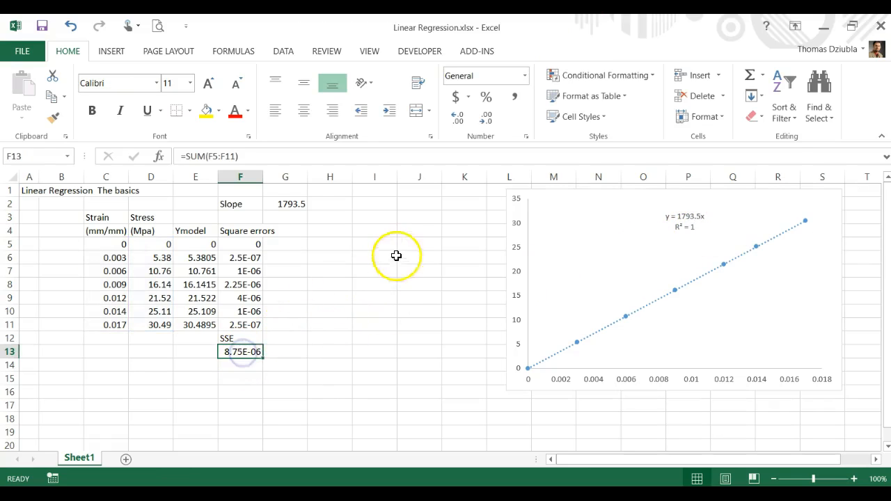
left_click(383, 236)
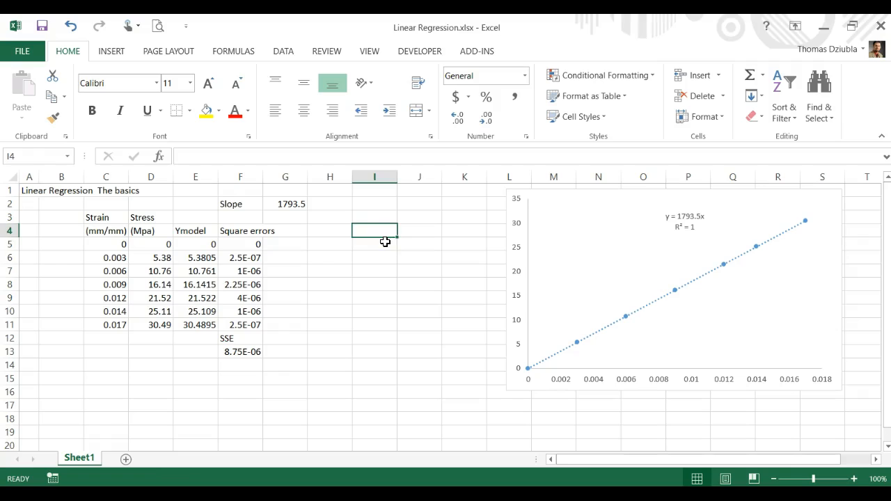
Enter the table headers slopes in I6 and SSE in J6
key("Down")
key("Down")
key("Down")
key("Left")
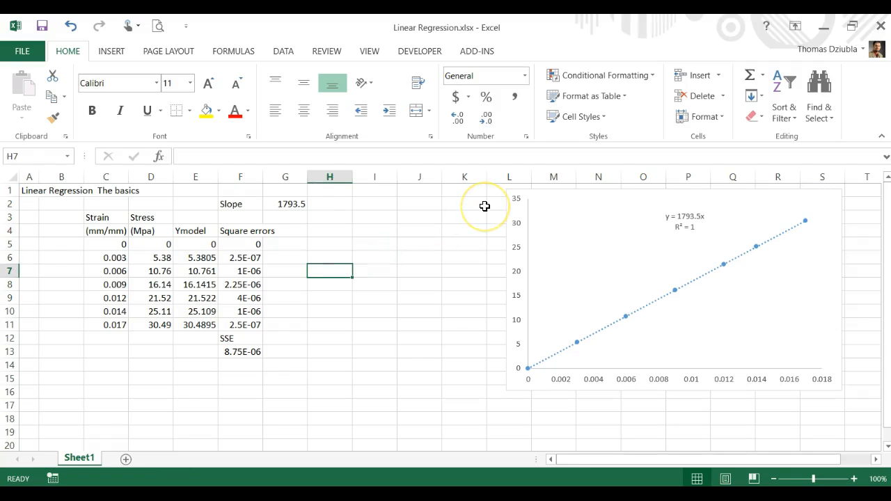
key("Right")
key("Up")
type("slo")
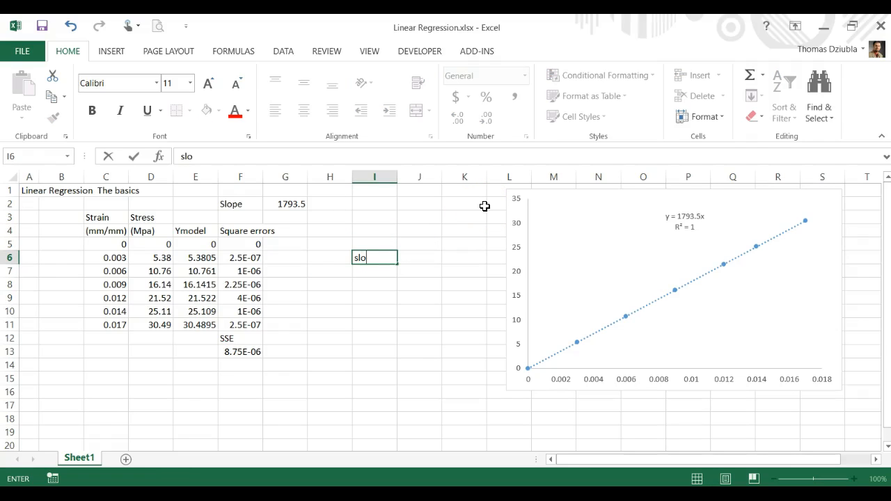
type("pes")
key("Right")
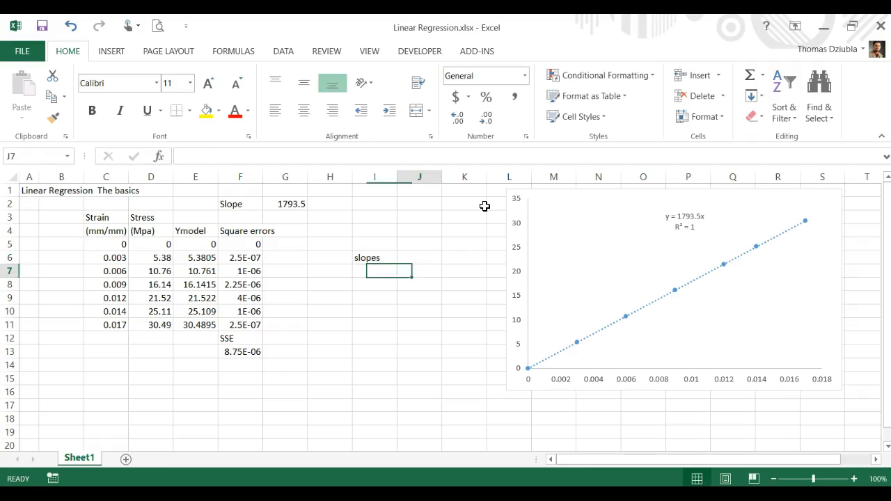
type("SSE")
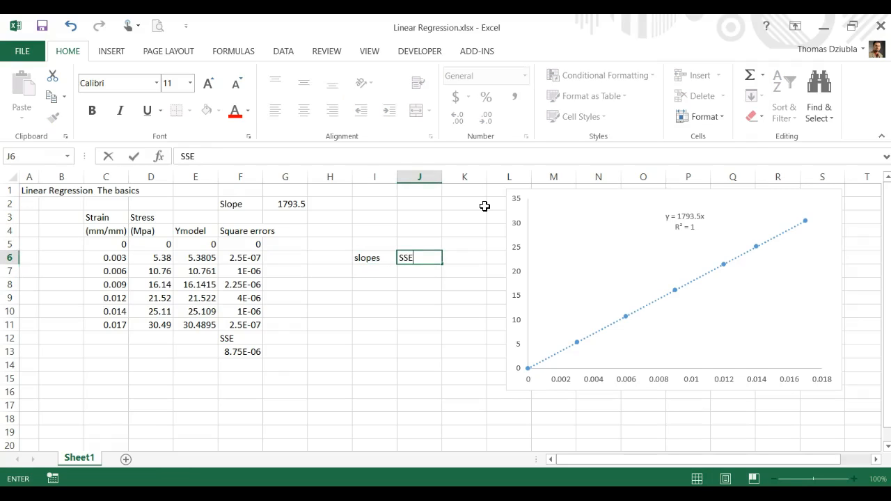
key("Return")
Set the slope value in G2 to 1000
key("Left")
key("Up")
key("Up")
key("Up")
key("Up")
key("Up")
key("Left")
key("Left")
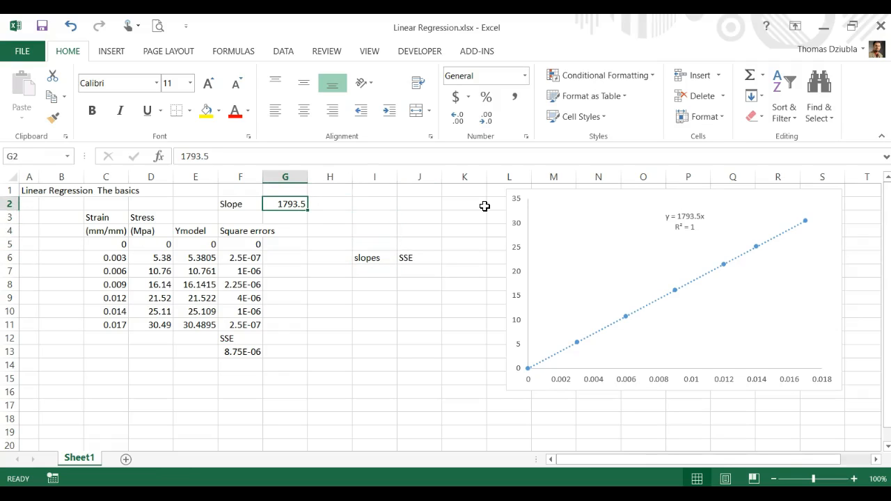
type("1000")
key("Return")
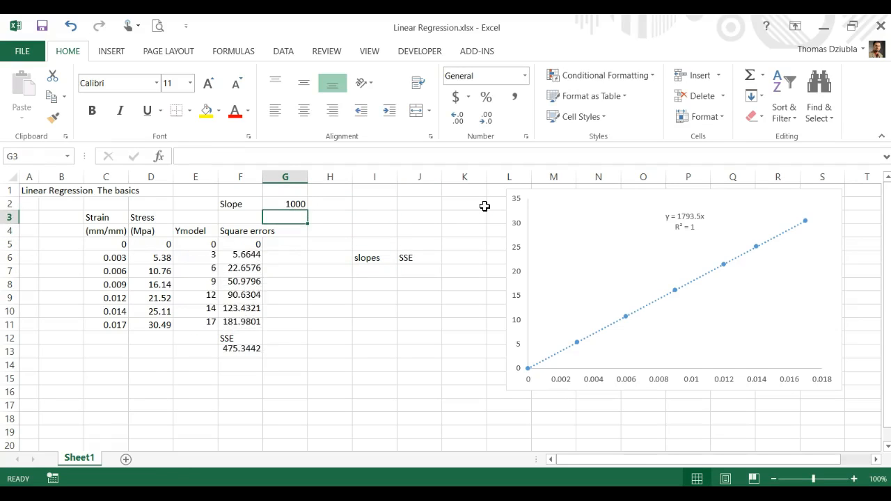
Fill the first row of the slopes table with 1000 in I7 and its SSE of 475.3442 in J7
key("Down")
key("Down")
key("Down")
key("Down")
key("Right")
key("Right")
type("1000")
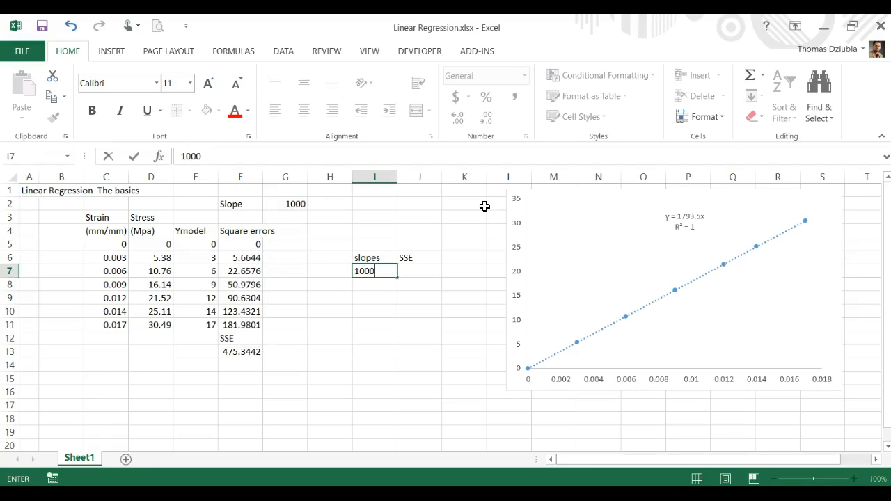
key("ctrl+Return")
key("Right")
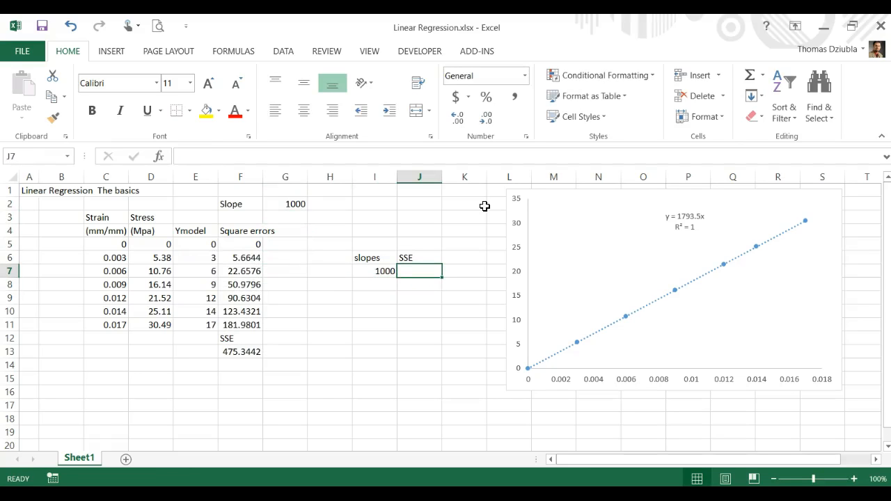
type("475")
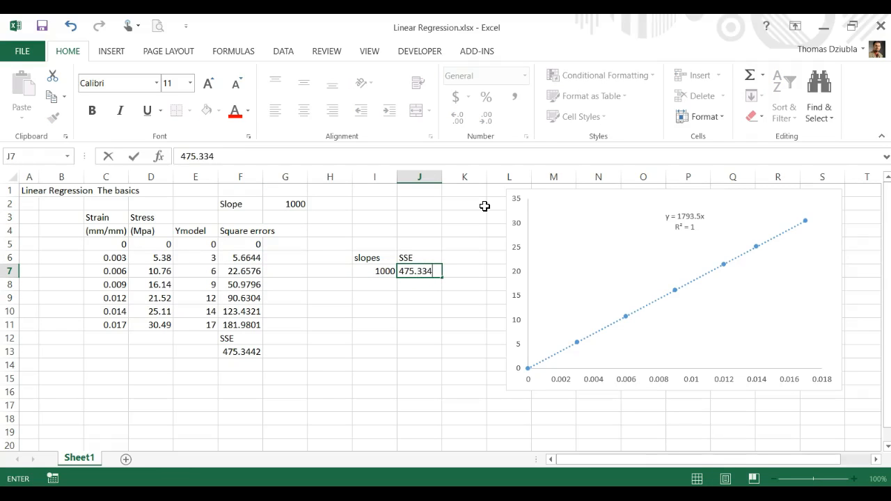
type(".3442")
key("Return")
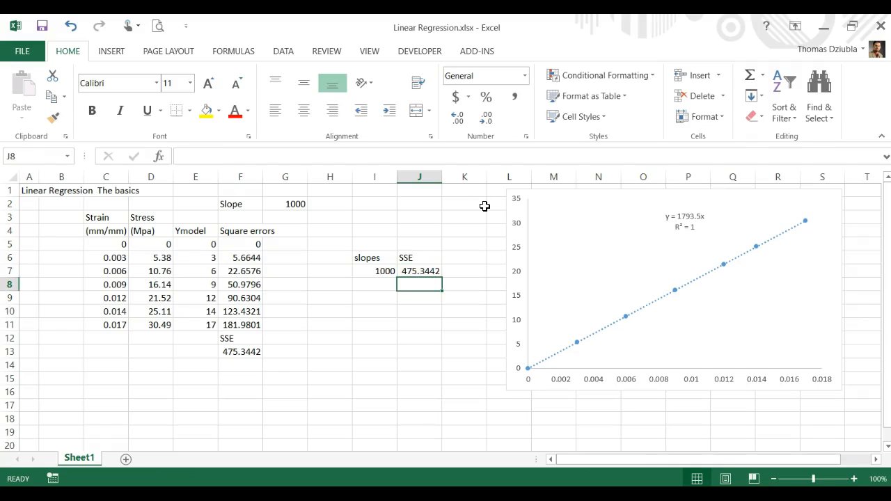
key("Left")
Set the slope value in G2 to 1200
left_click(278, 200)
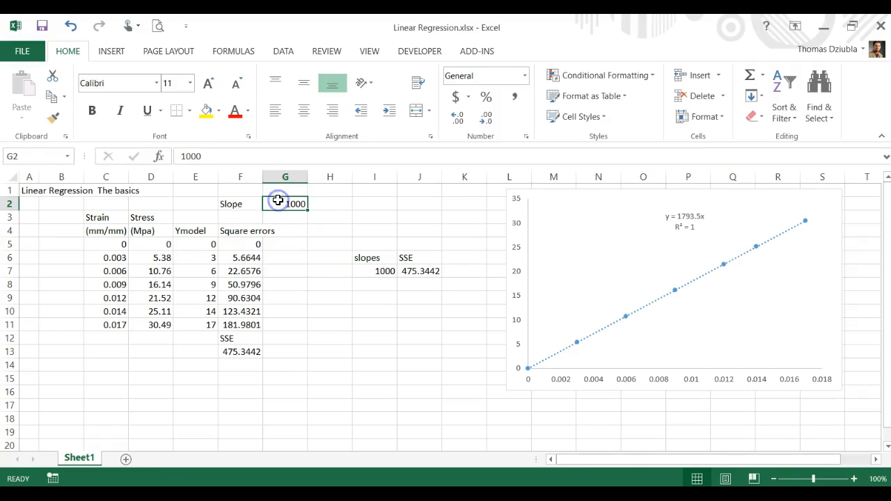
type("1200")
key("Return")
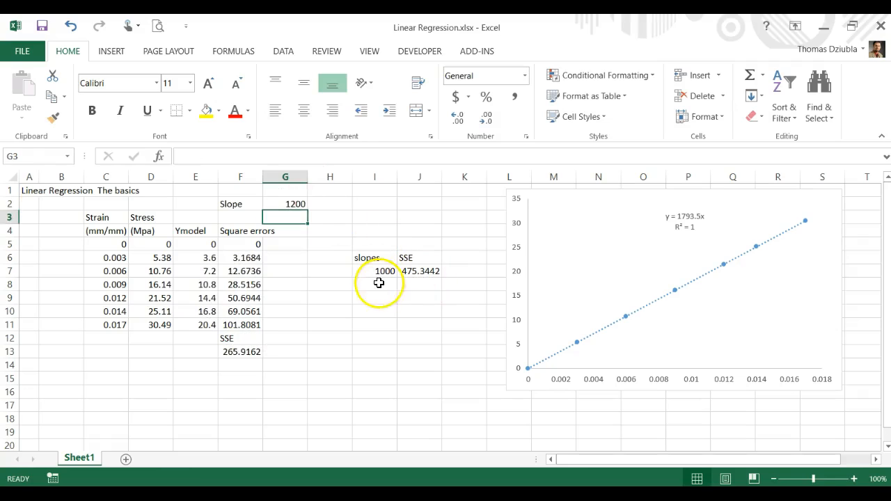
Fill the second table row with the slope 1200 in I8 and its SSE of 265.9162 in J8
left_click(376, 283)
type("1200")
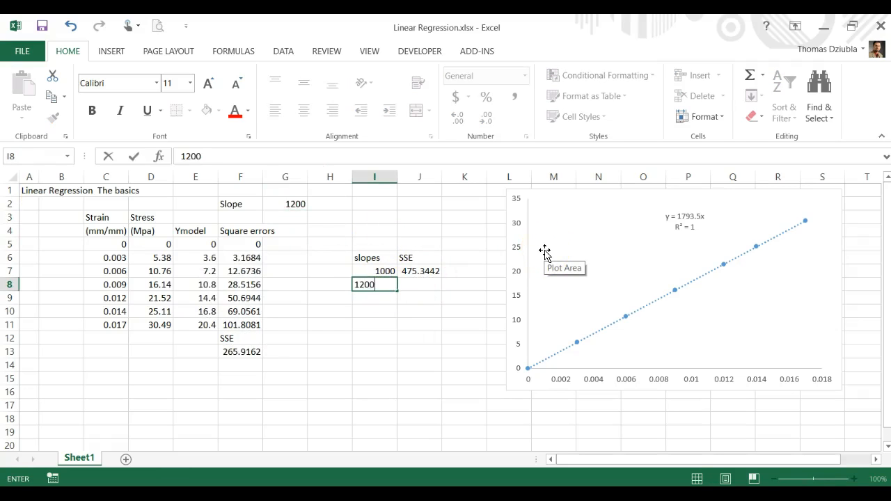
key("Tab")
type("2")
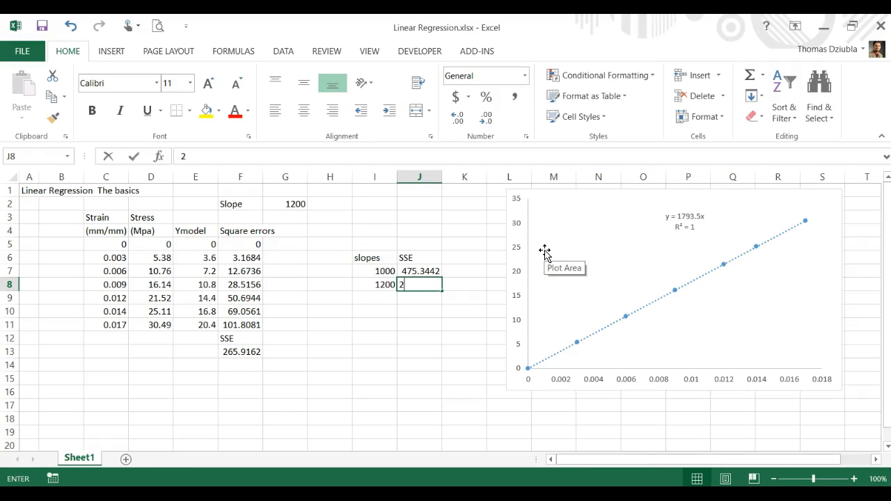
type("65.9162")
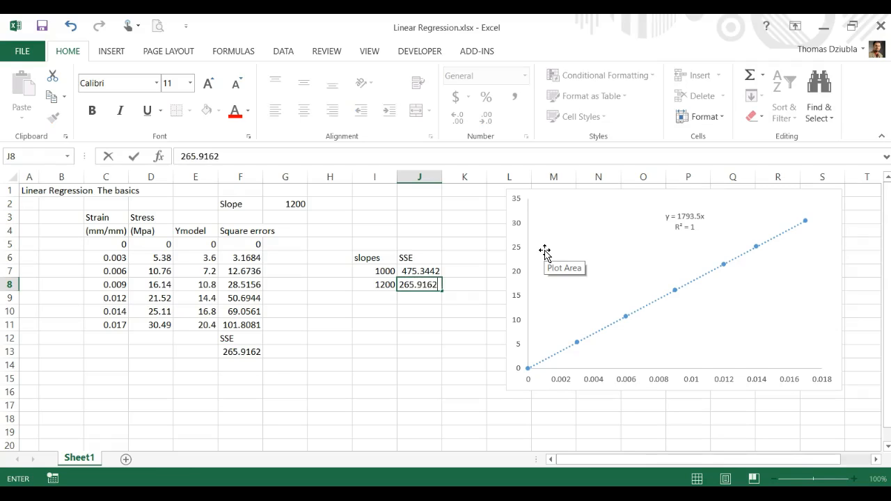
key("Return")
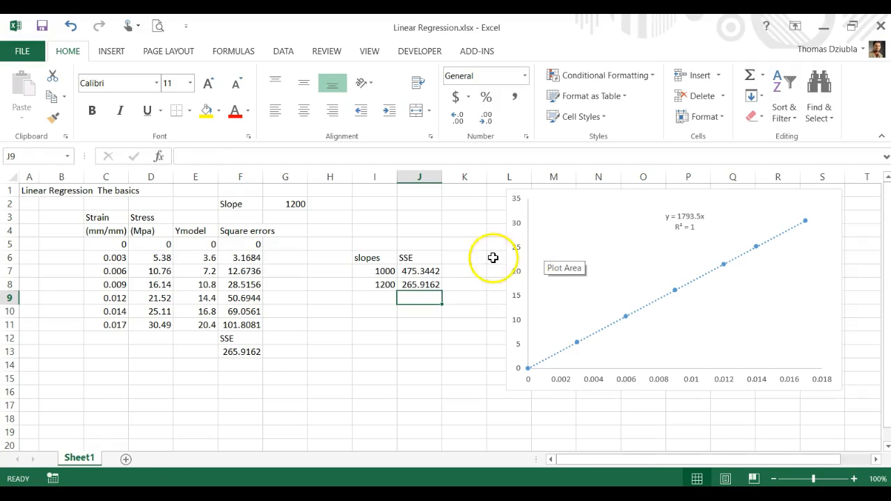
Add the trial slope 1400 to the table in I9 and set the slope value in G2 to 1400
left_click(379, 293)
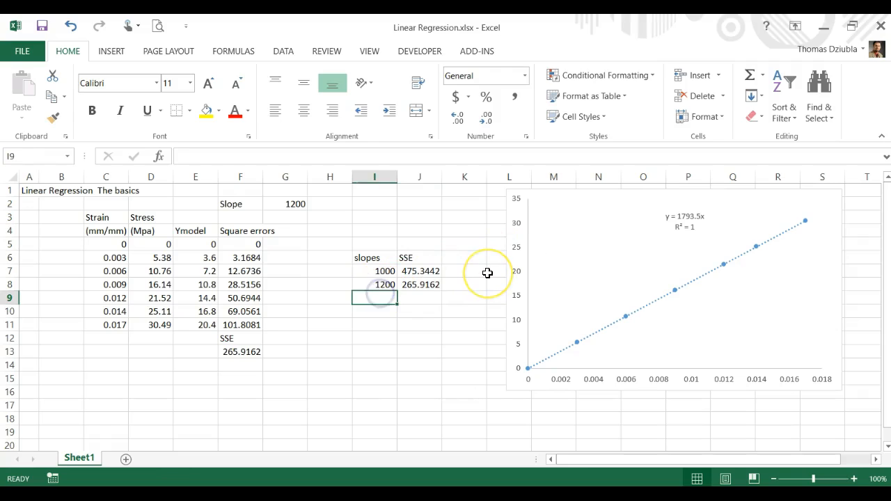
type("1400")
key("Tab")
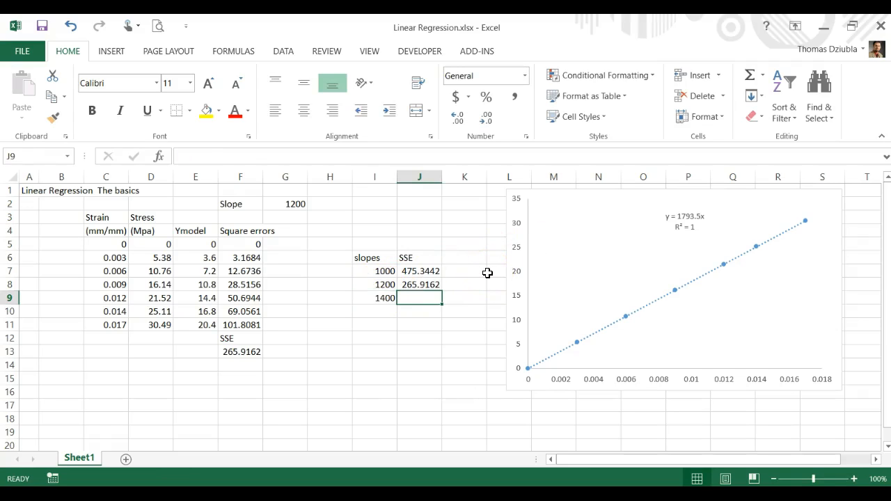
left_click(298, 201)
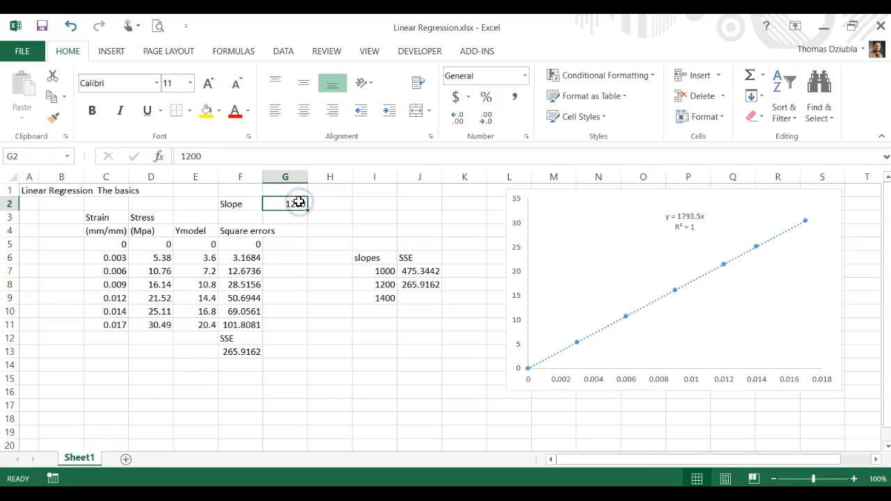
type("1400")
key("Return")
Record the rounded SSE 116.89 for the 1400 slope in J9
key("Right")
key("Down")
key("Down")
key("Down")
key("Down")
key("Down")
key("Down")
key("Right")
key("Right")
type("11")
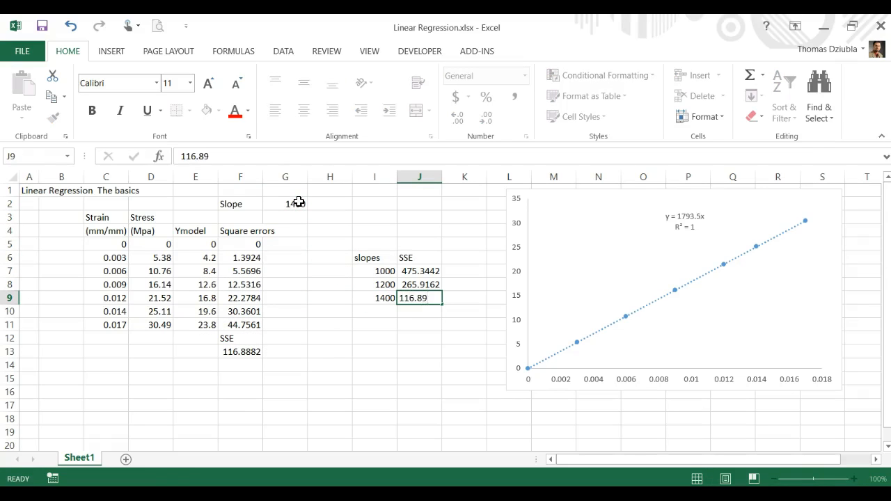
key("Down")
Enter the remaining trial slopes 1600, 1800, 2000 and 2200 in I10 through I13
key("Left")
type("1")
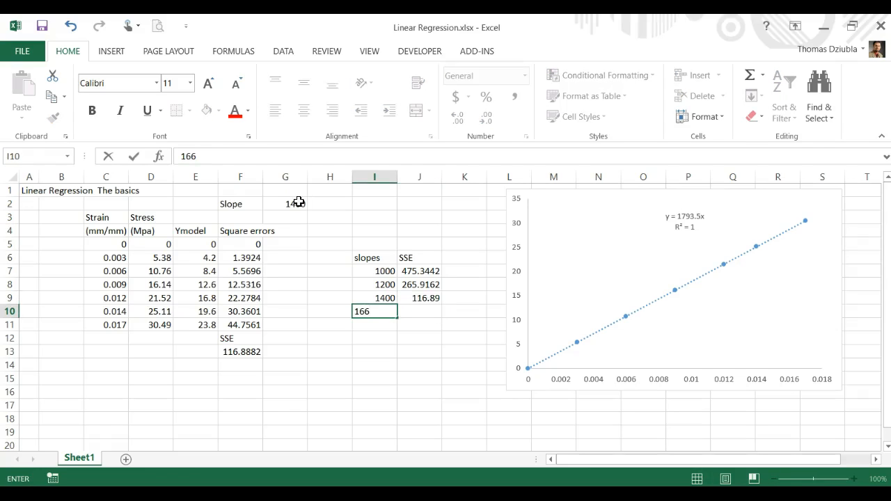
type("600")
key("Return")
type("1800")
key("Return")
type("2000")
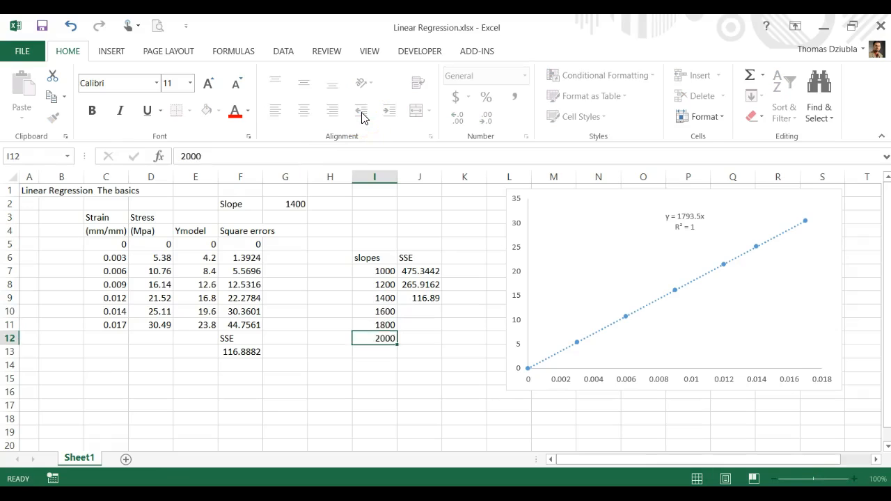
key("Return")
type("2200")
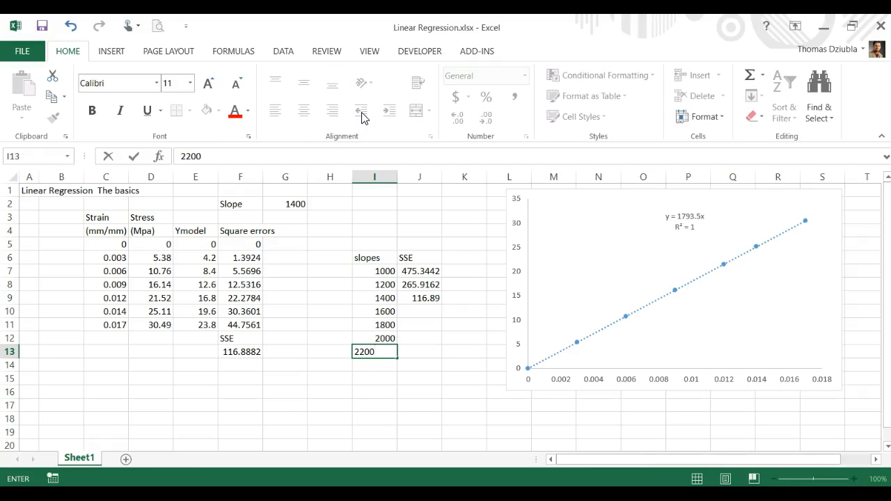
key("Return")
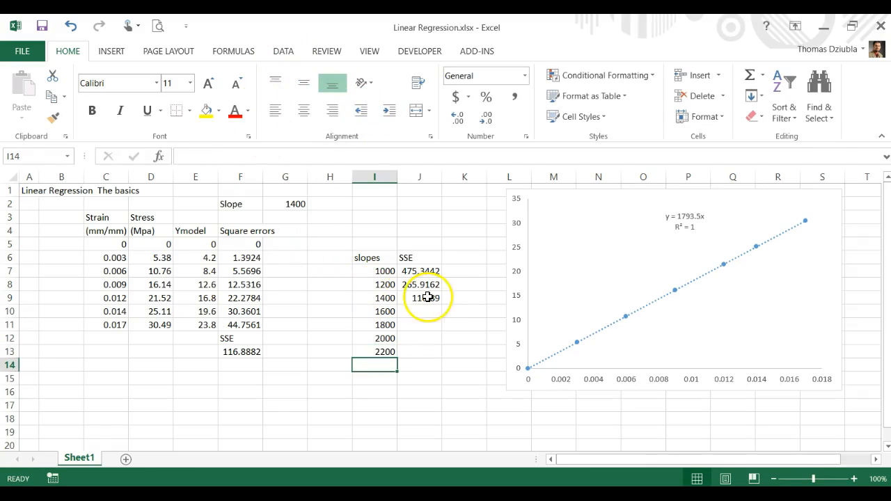
Set the slope in G2 to 1600 and record the rounded SSE 28.26 in J10
left_click(299, 203)
type("1600")
key("ctrl+Return")
left_click(418, 312)
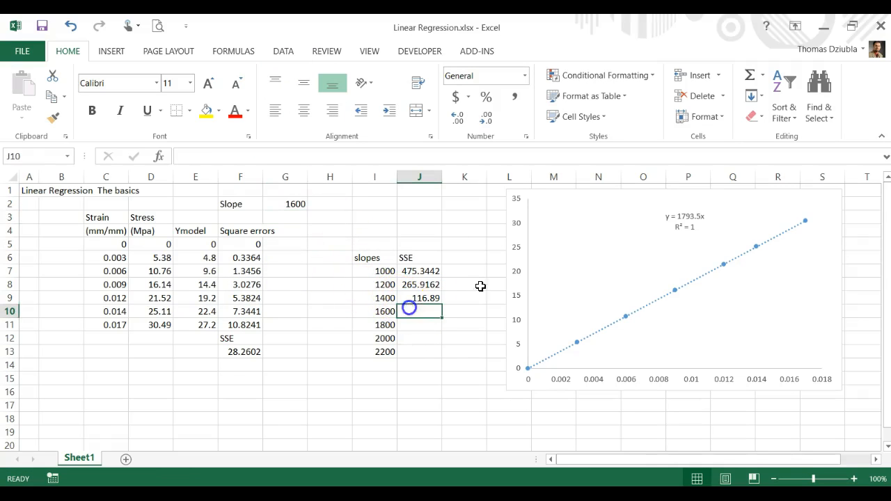
type("28.26")
key("Return")
Set the slope in G2 to 1800 and record the SSE 0.0322 in J11
left_click(300, 203)
type("189")
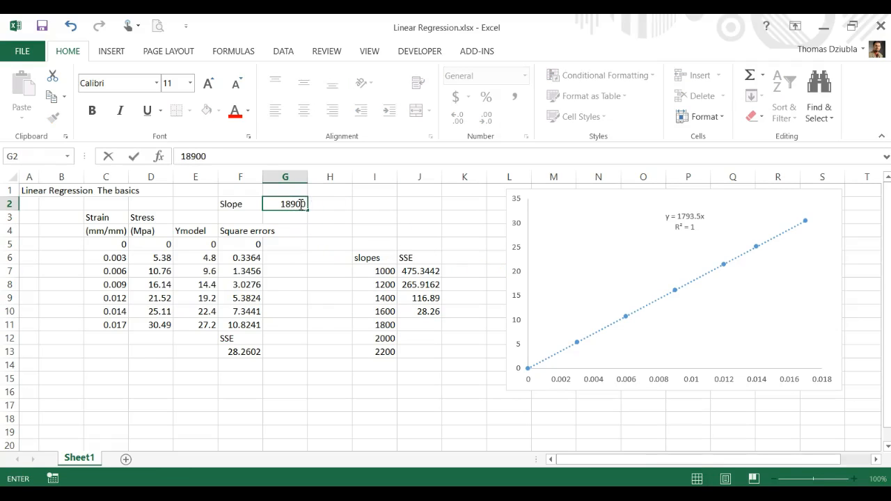
type("0")
key("Return")
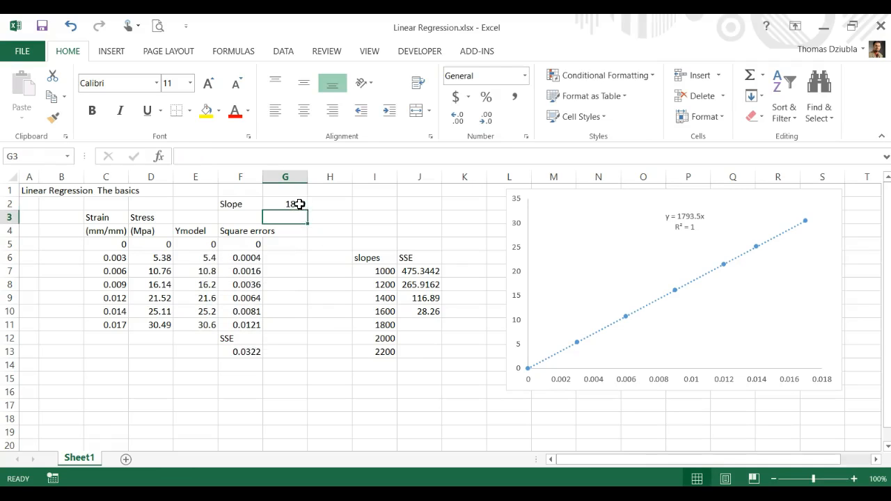
left_click(431, 325)
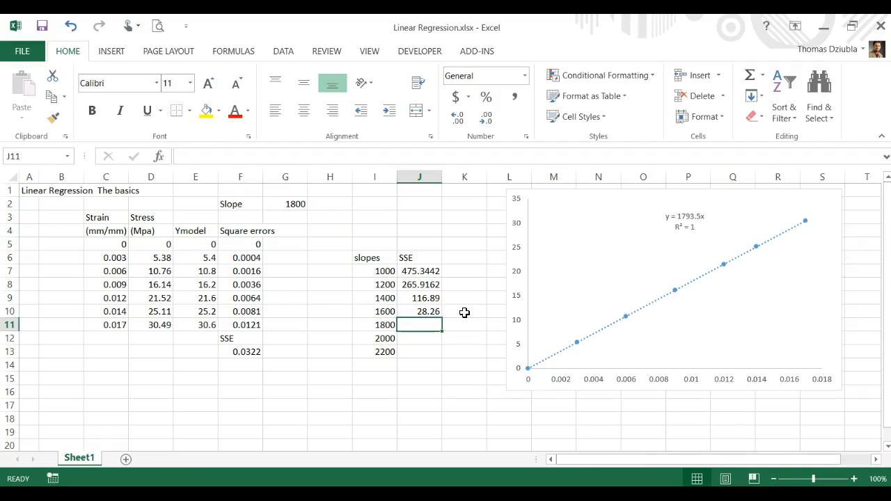
type("0.")
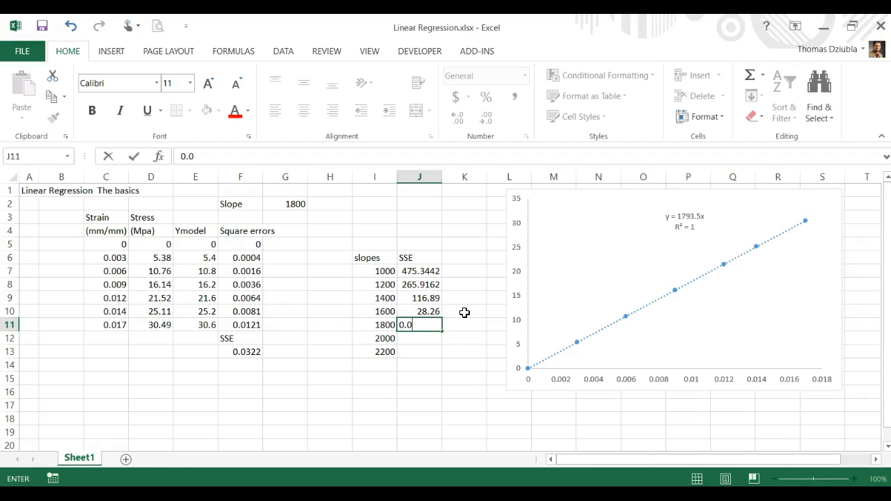
type("0322")
key("Return")
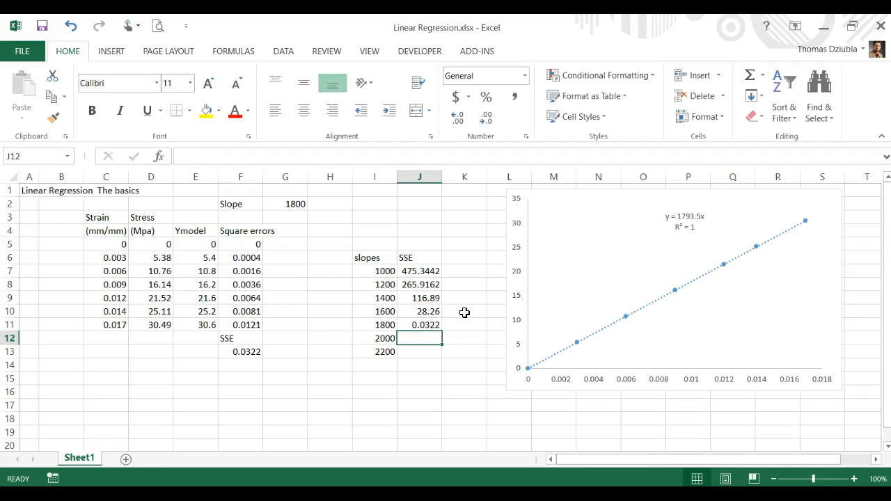
Set the slope in G2 to 2000 and record the SSE 32.2042 in J12
left_click(295, 205)
type("22")
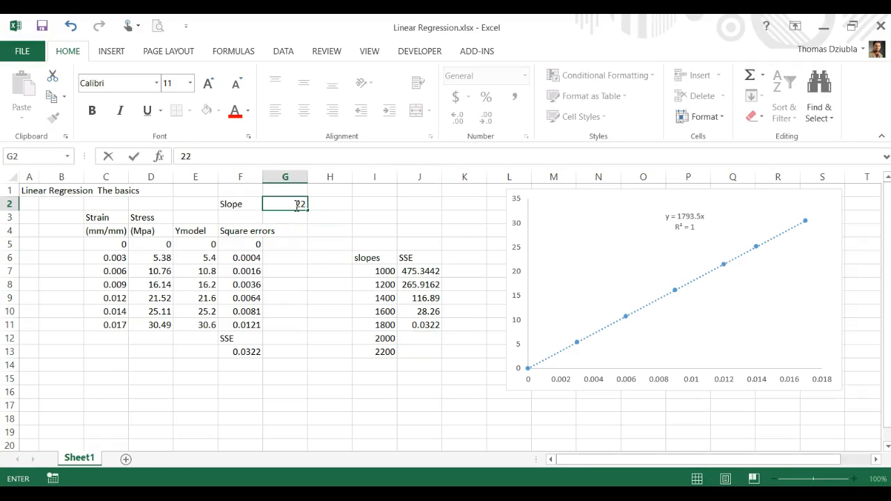
key("Return")
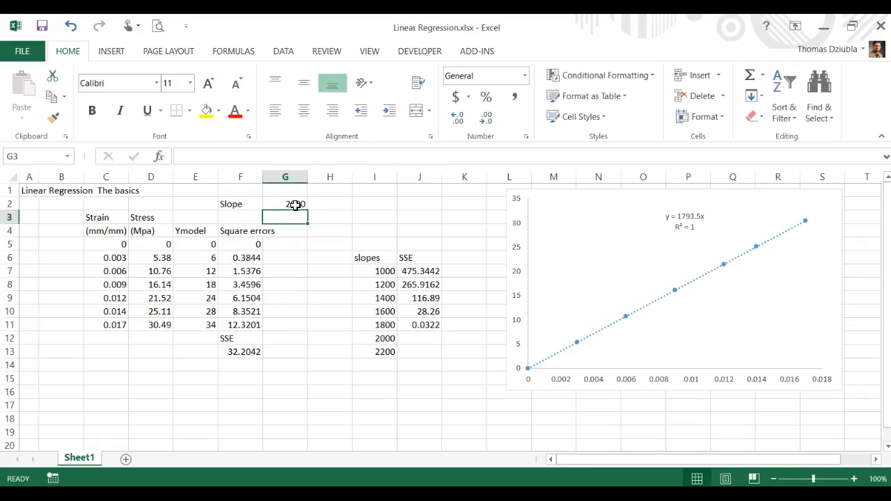
left_click(430, 337)
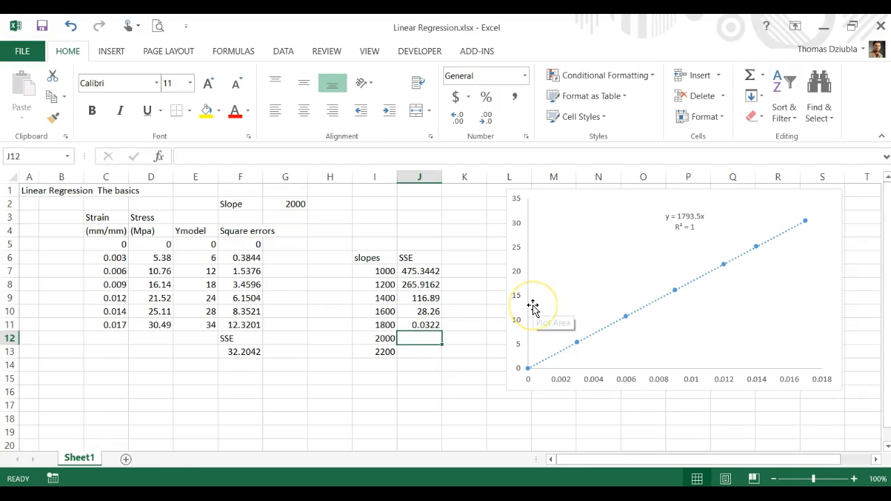
type("32.2042")
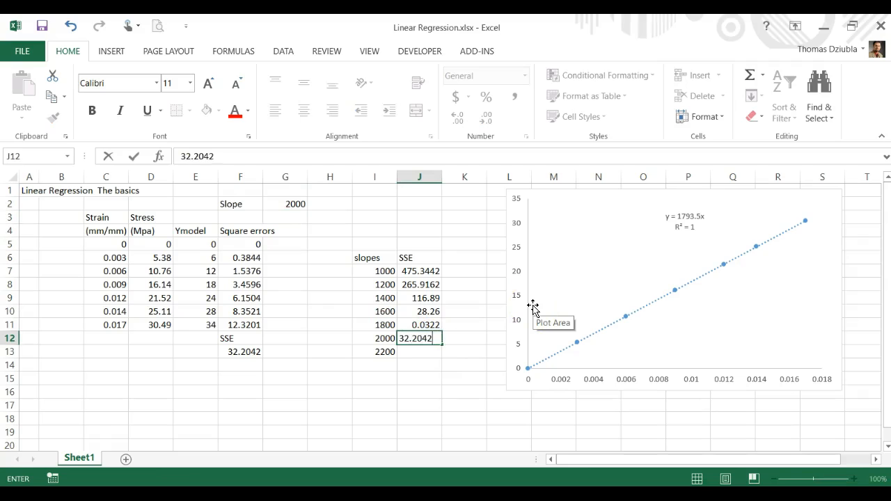
key("Return")
Set the slope value in G2 to 2200
left_click(299, 202)
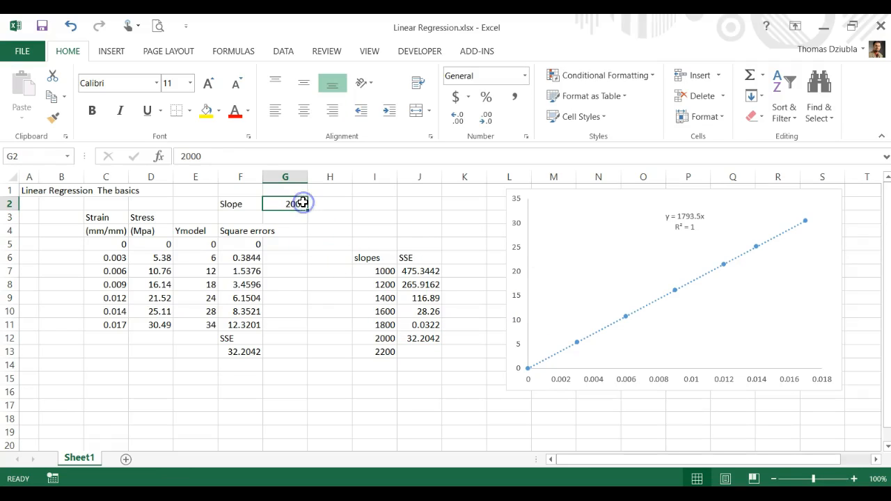
type("2200")
key("Return")
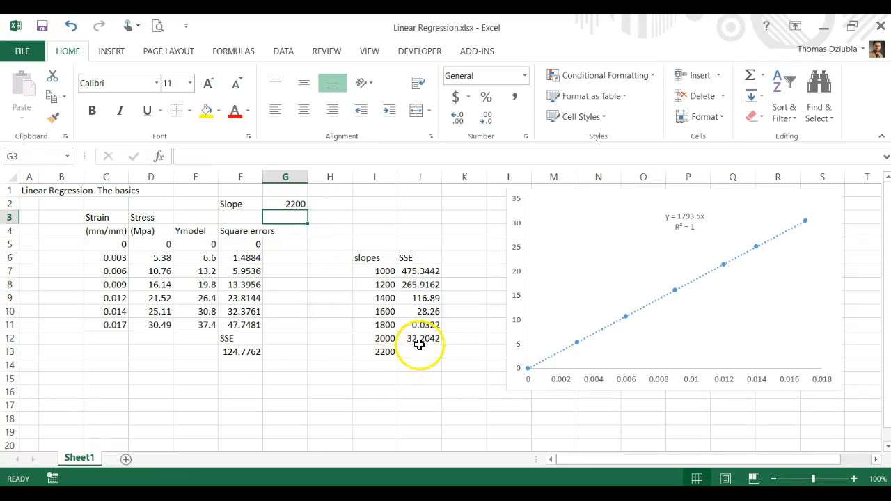
Enter the SSE 124.776 in J12 and move it to J13, beside the 2200 slope
left_click(419, 341)
type("124.776")
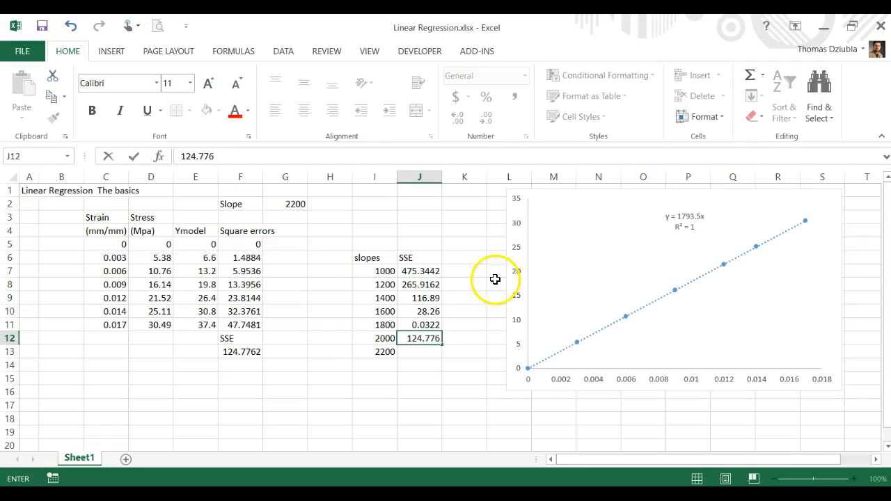
left_click(387, 282)
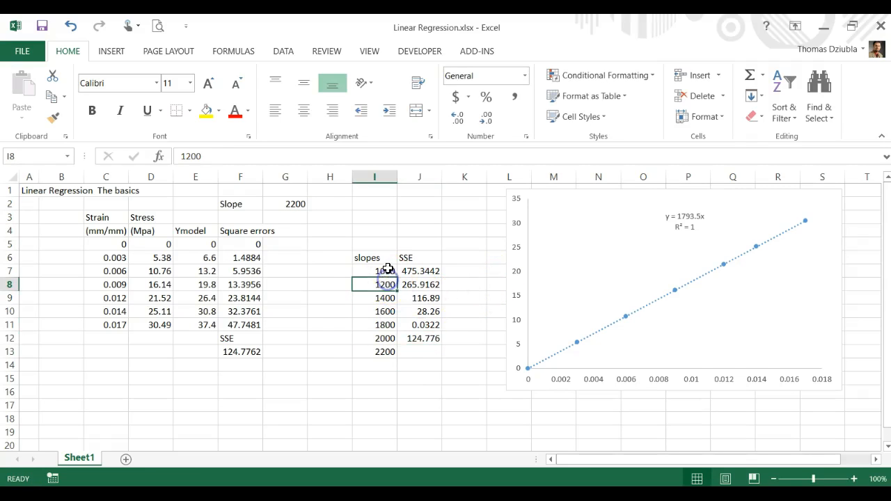
left_click(415, 338)
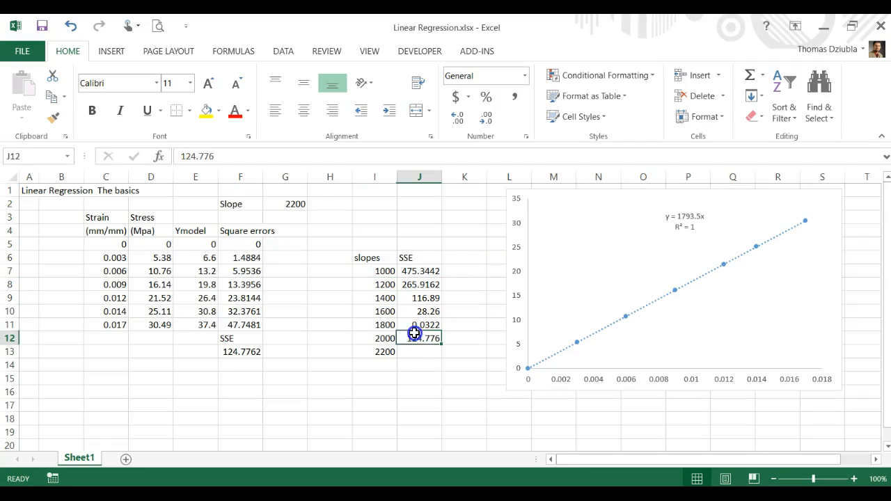
left_click_drag(417, 345, 424, 354)
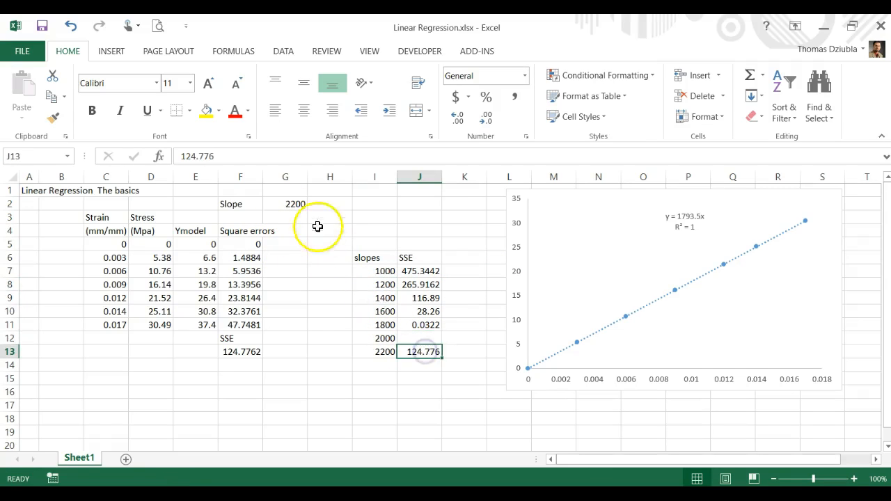
Set the slope in G2 to 2000 and record the SSE 32.2 in J12
left_click(285, 205)
type("200")
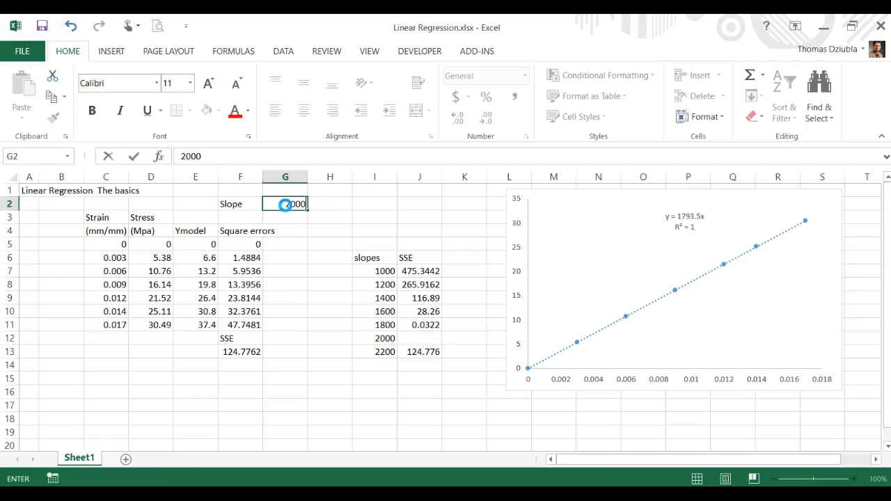
key("Return")
left_click(422, 339)
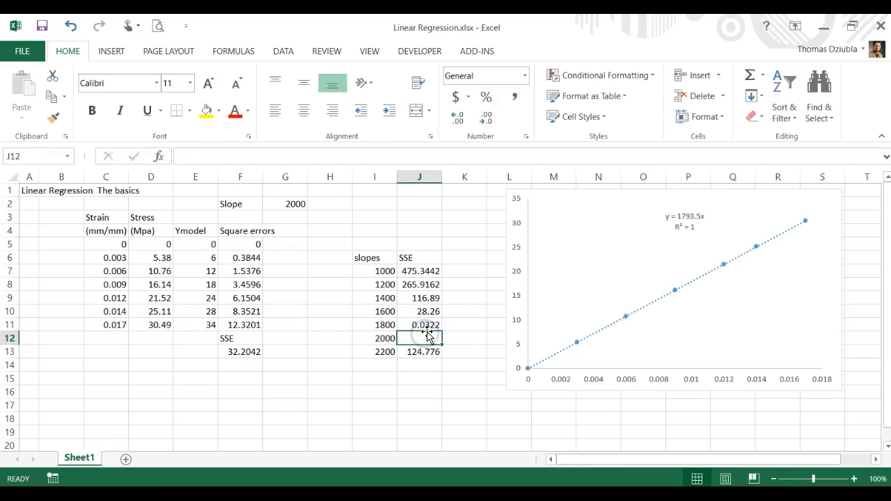
type("32.2")
key("Return")
Plot the slopes and SSE table in I6:J13 as a markers-only scatter chart and delete that chart
left_click_drag(367, 259, 411, 353)
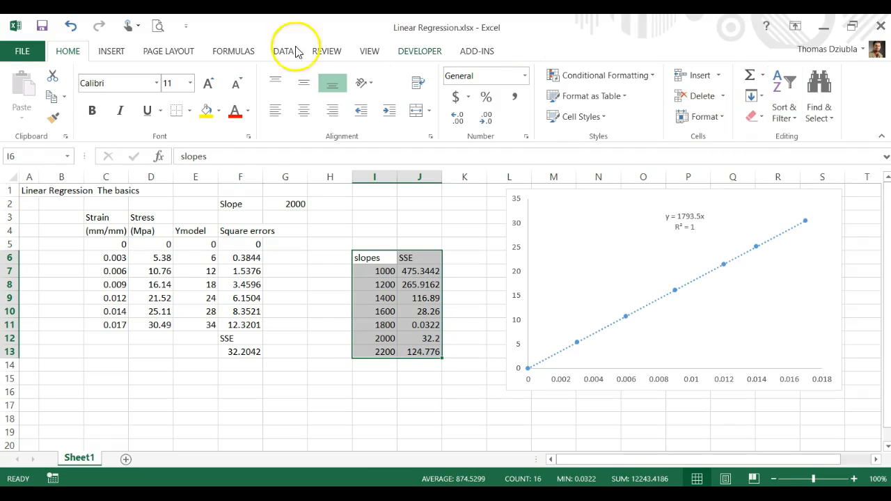
left_click(125, 53)
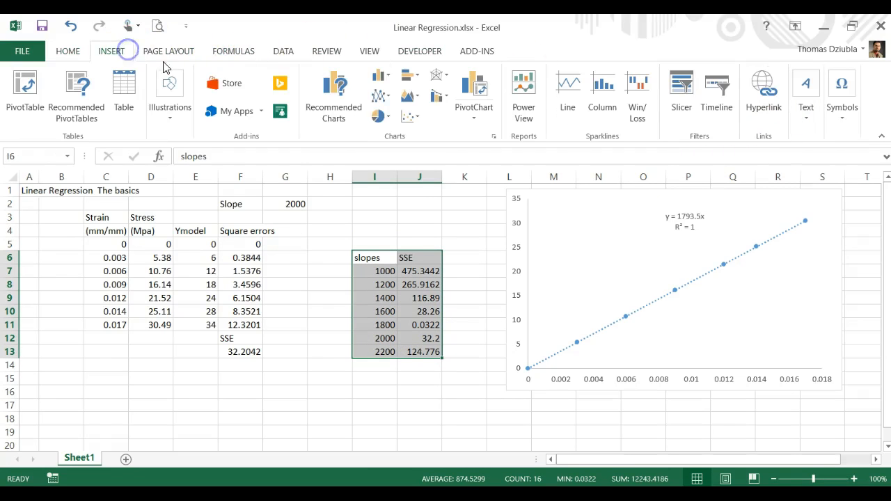
left_click(409, 116)
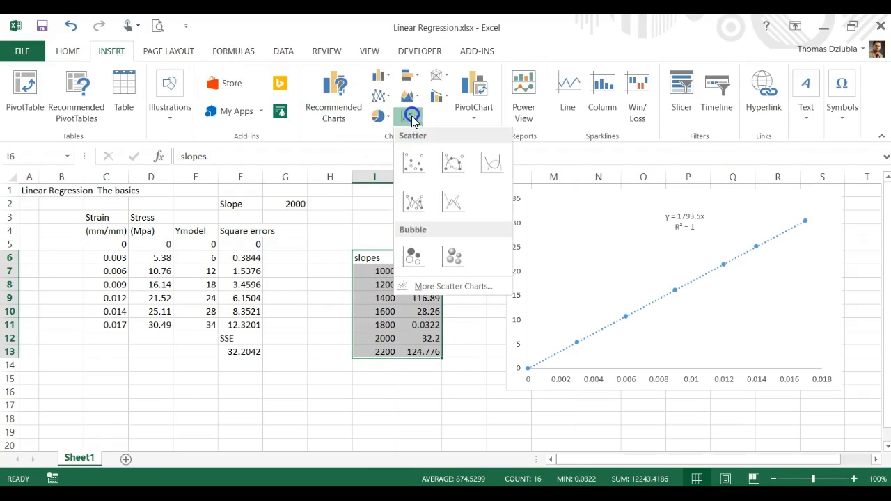
left_click(411, 163)
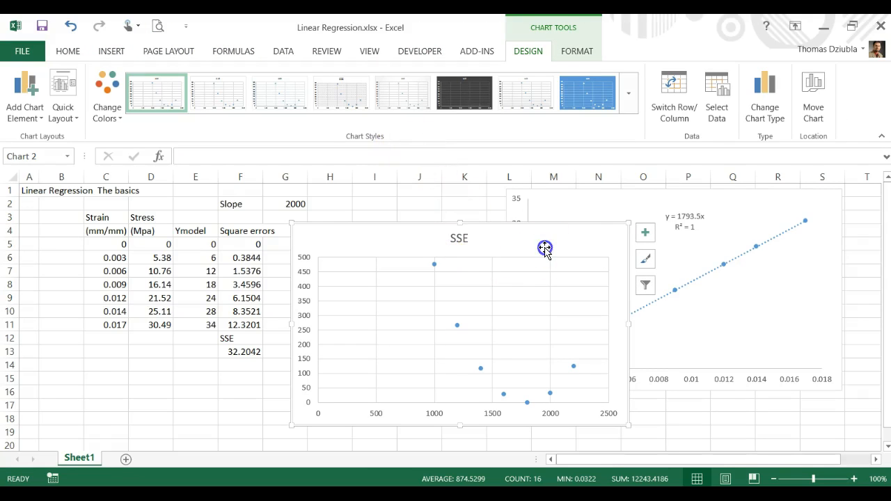
left_click(435, 267)
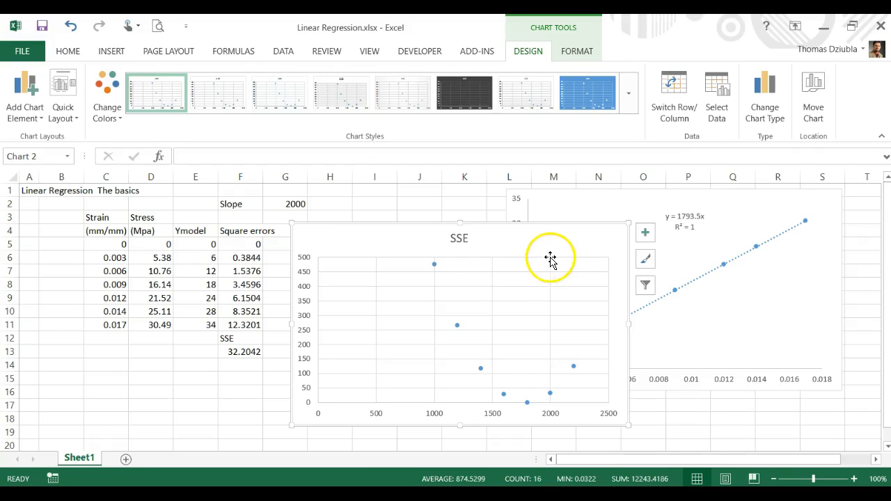
key("Delete")
Plot SSE against slope as a scatter chart with smooth lines and markers, examine the curve's minimum, and delete the chart
left_click(100, 51)
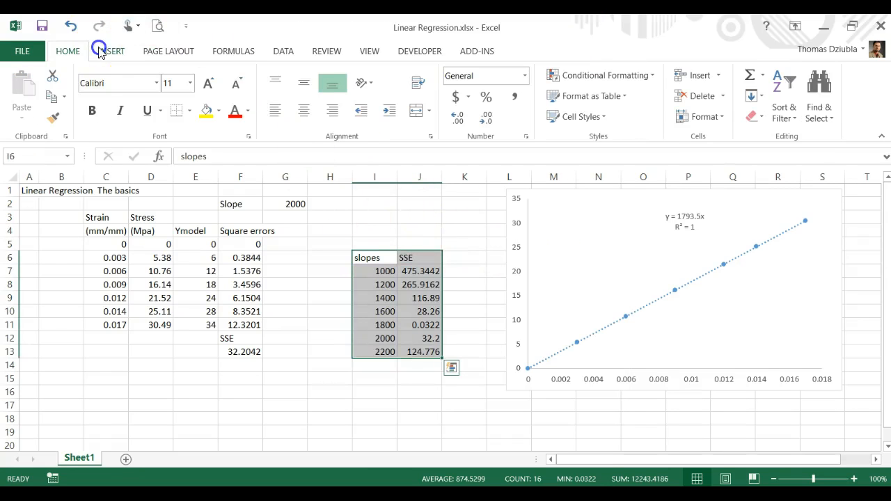
left_click(410, 117)
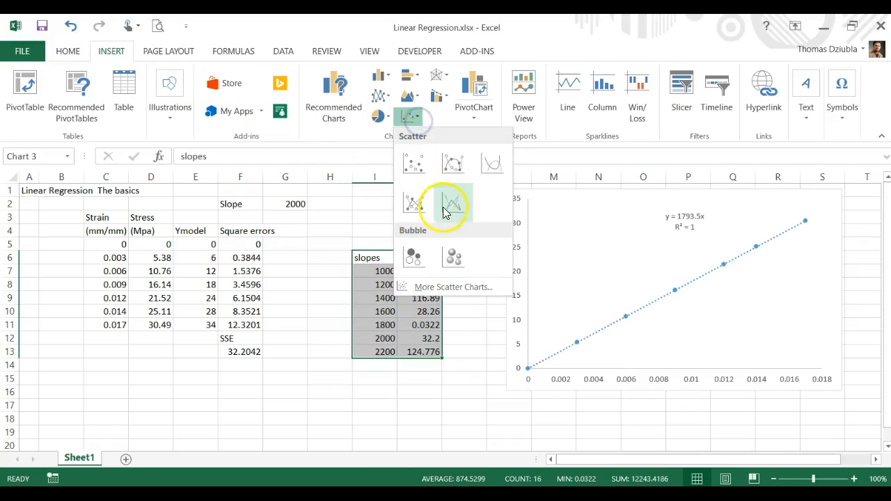
left_click(453, 163)
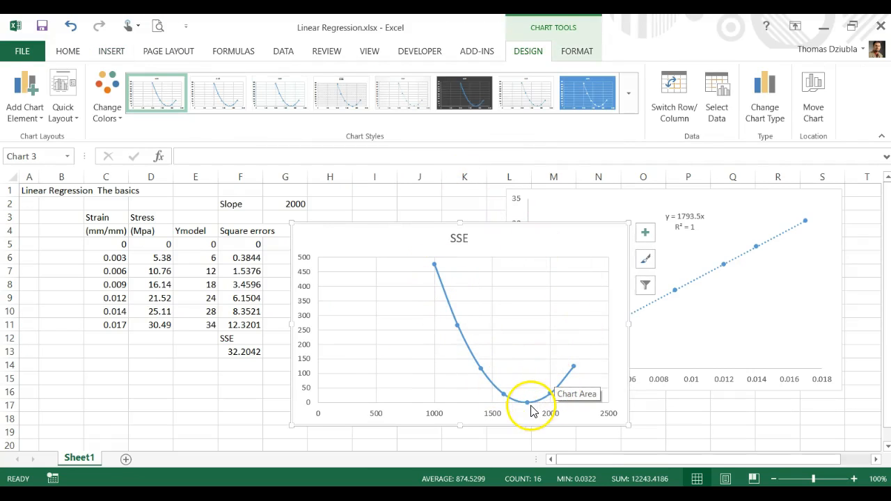
mouse_move(528, 408)
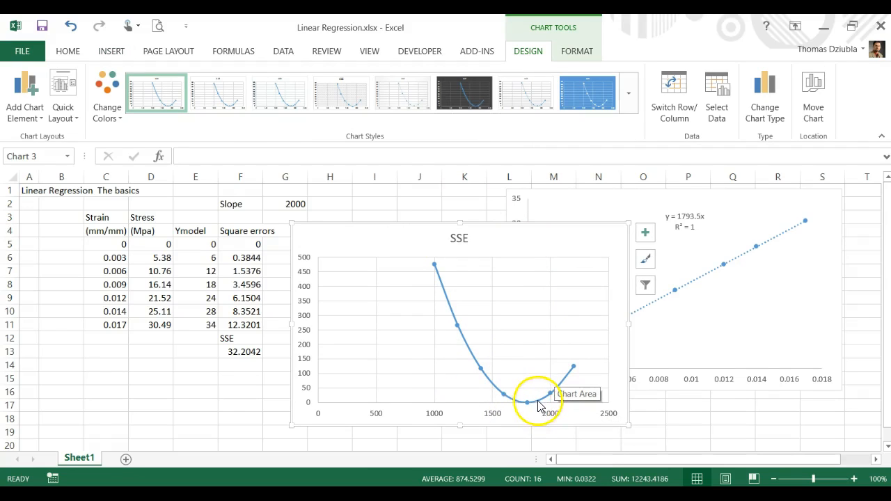
mouse_move(528, 408)
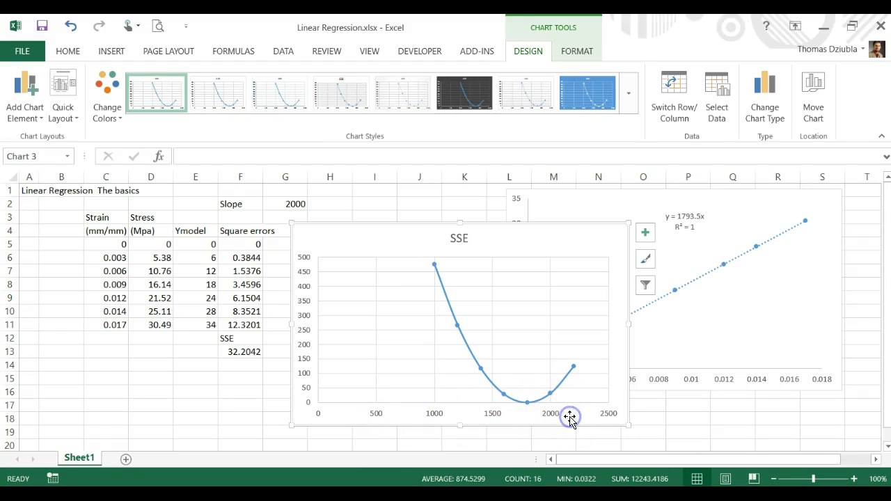
key("Delete")
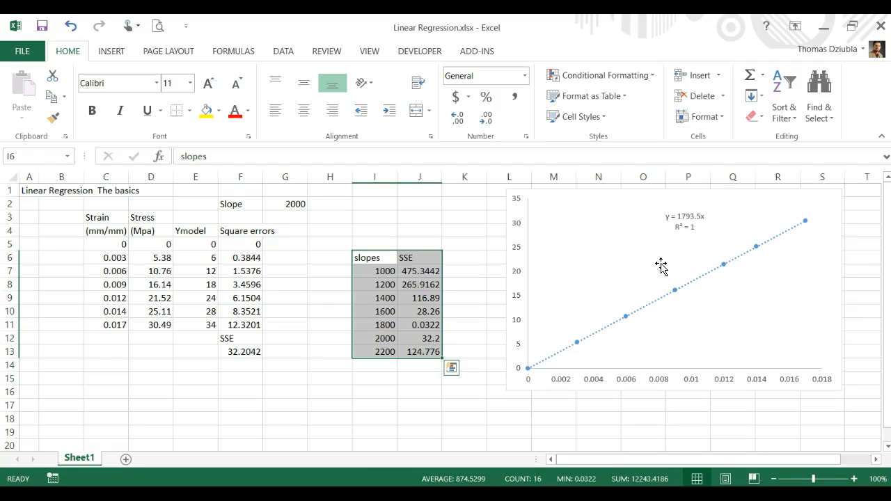
Select the trendline equation and R² label on the stress-strain chart
left_click(685, 230)
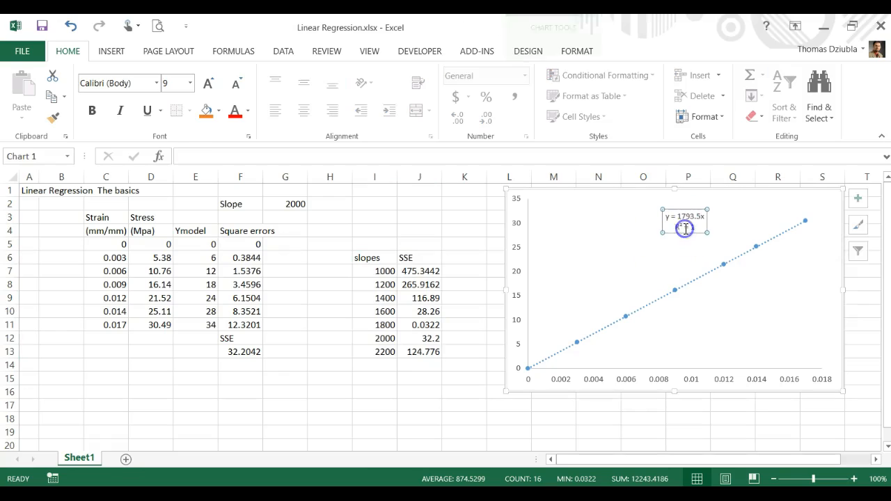